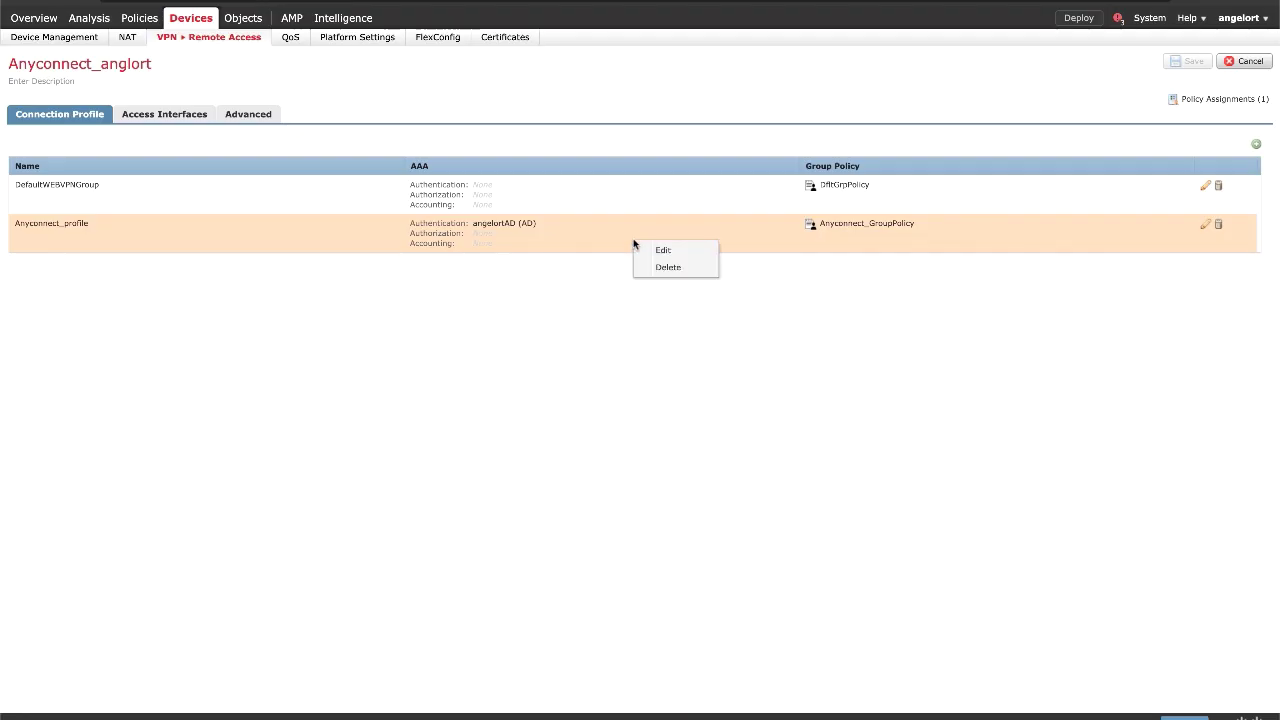
- Review the split tunneling settings in the Anyconnect_profile group policy
left_click(646, 250)
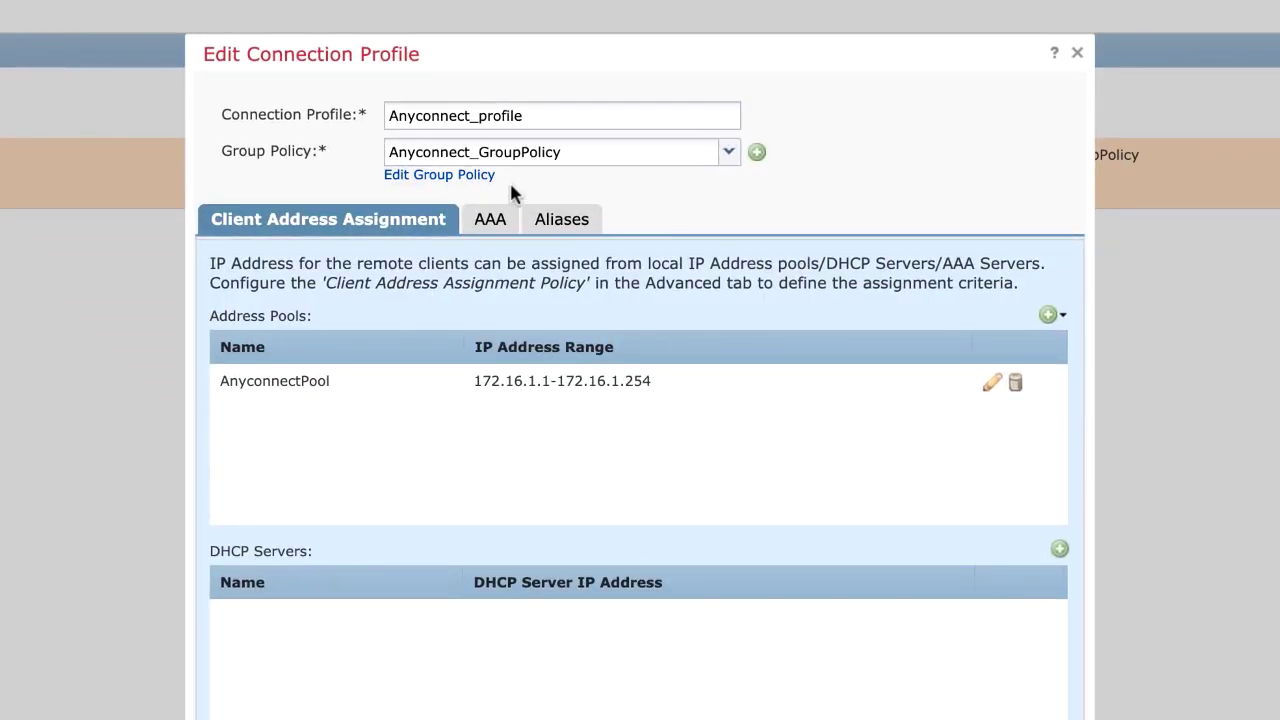
left_click(466, 176)
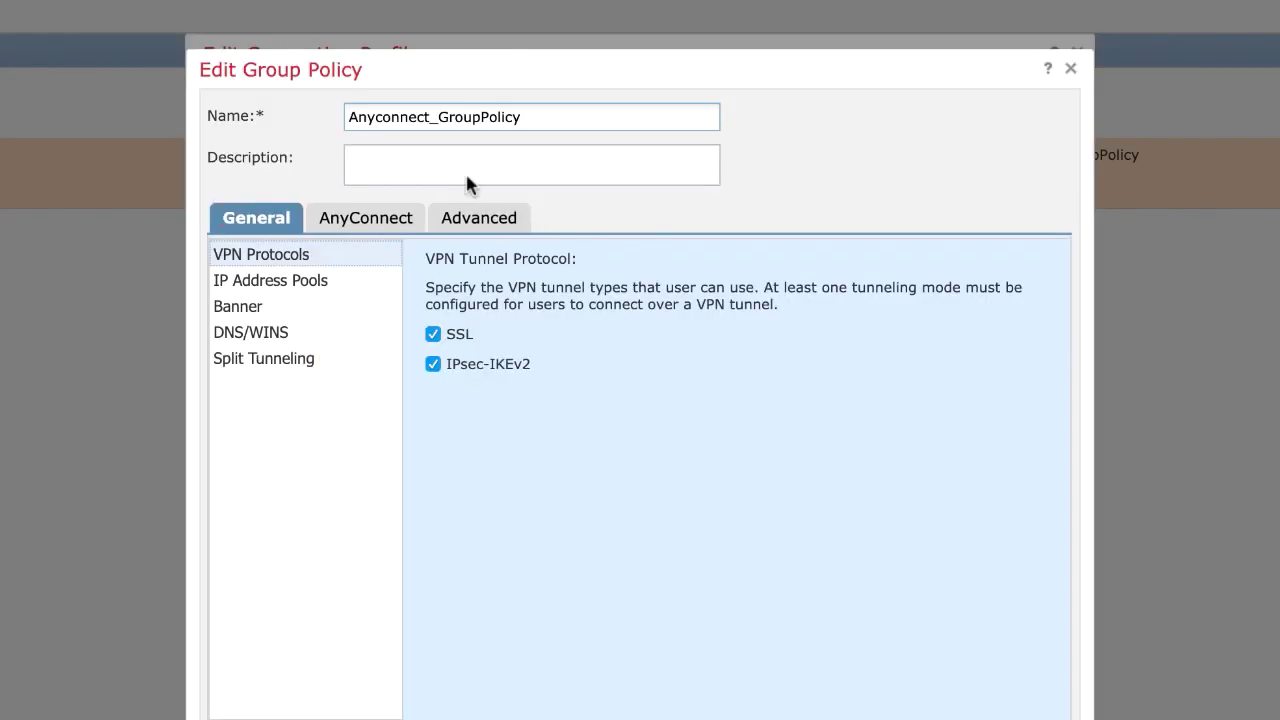
left_click(272, 362)
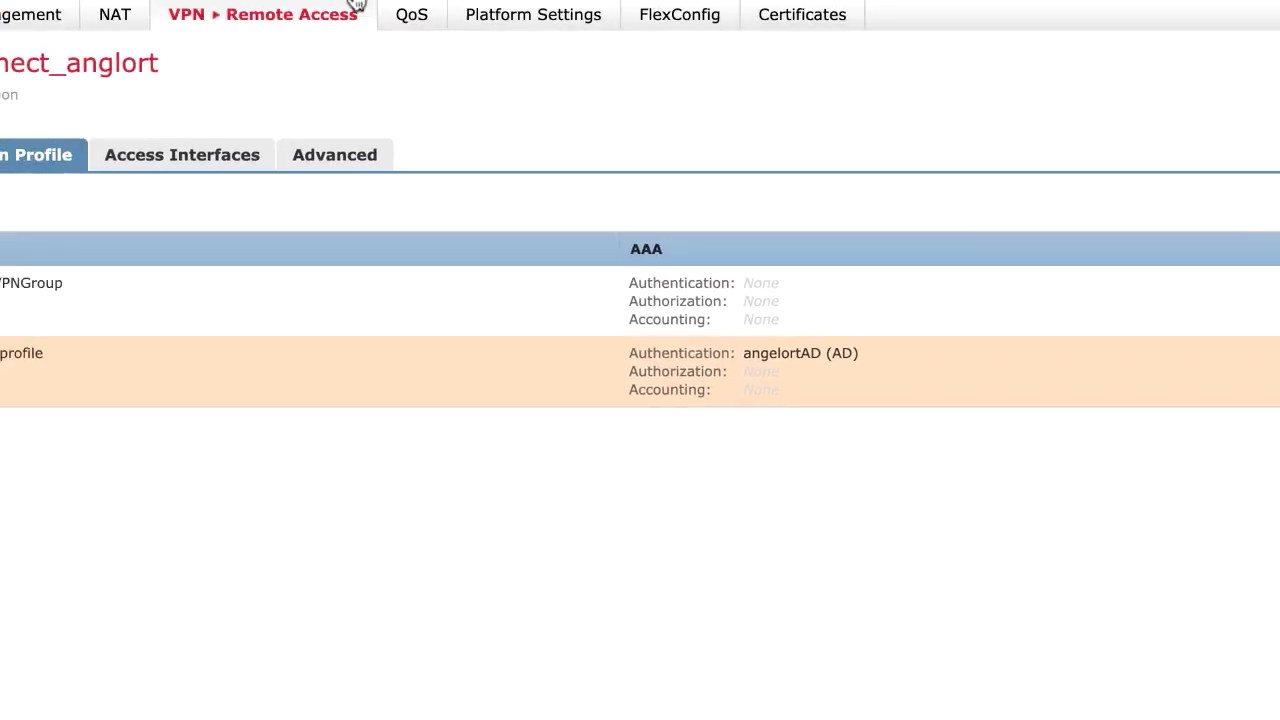
- Open entry 1 of Split-tunnel-ACL to check its networks, then save the entry and the object
mouse_move(330, 0)
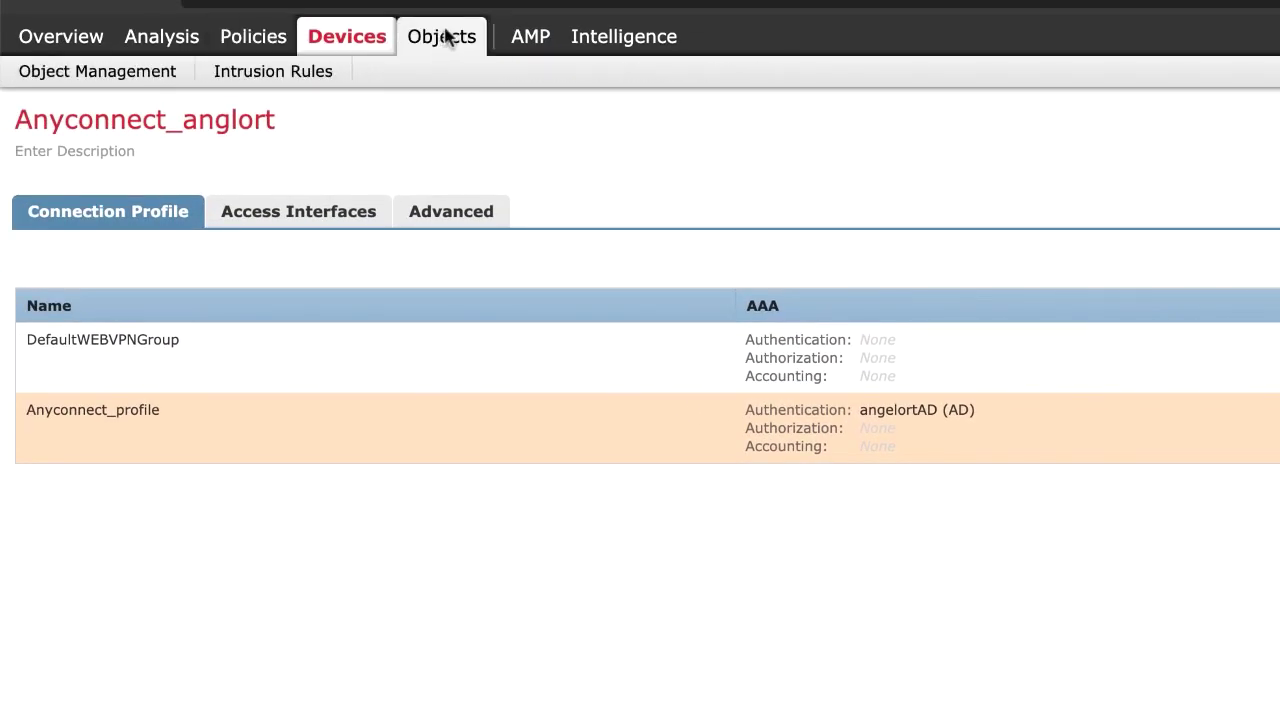
left_click(447, 36)
left_click(142, 266)
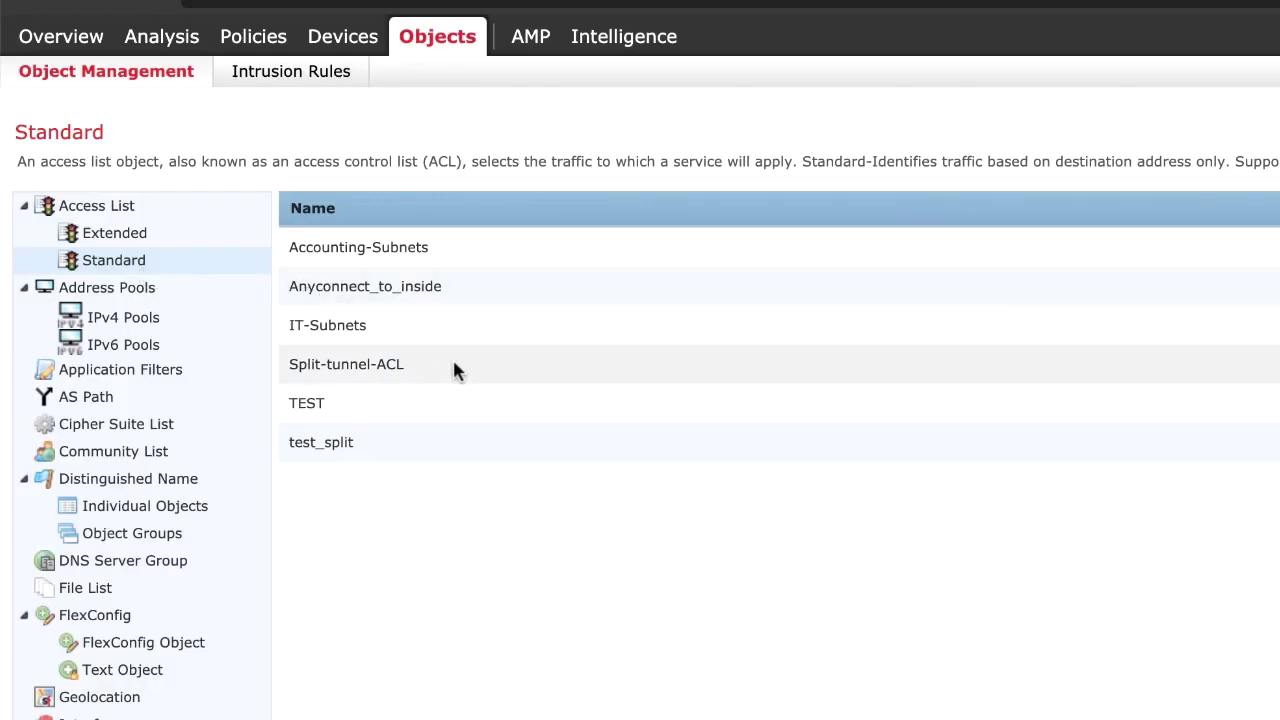
right_click(454, 366)
left_click(480, 378)
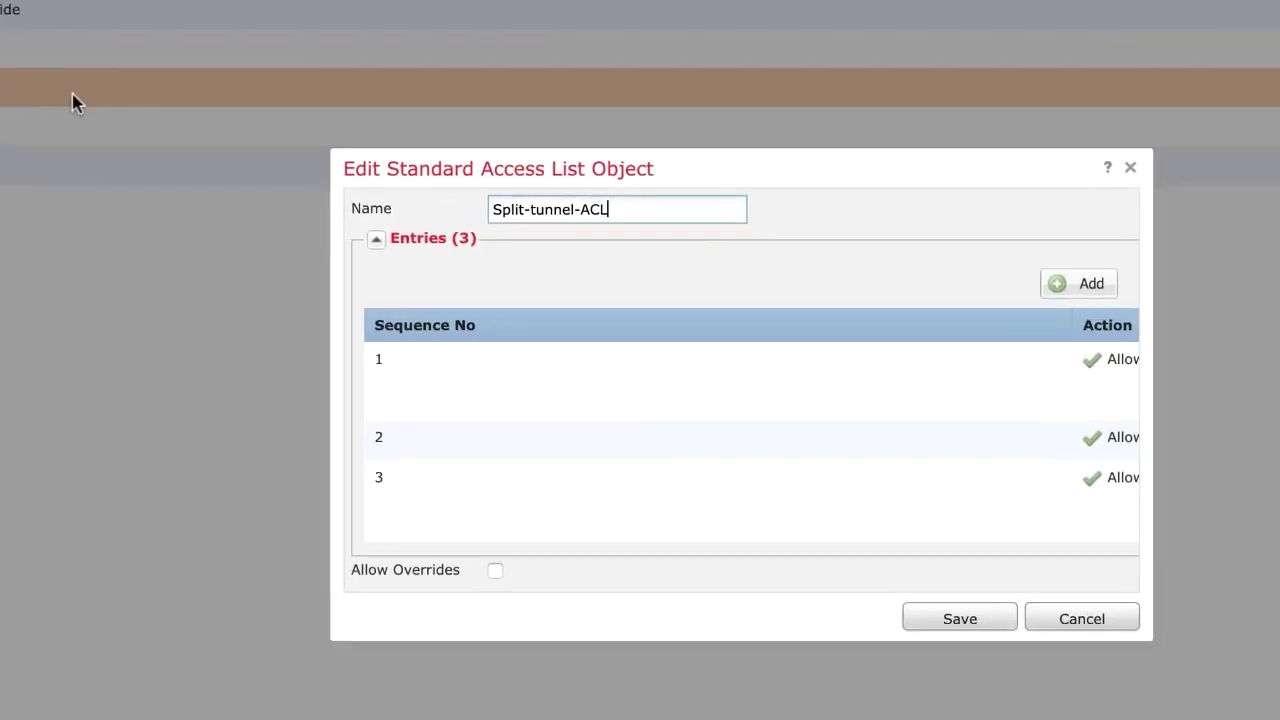
right_click(560, 379)
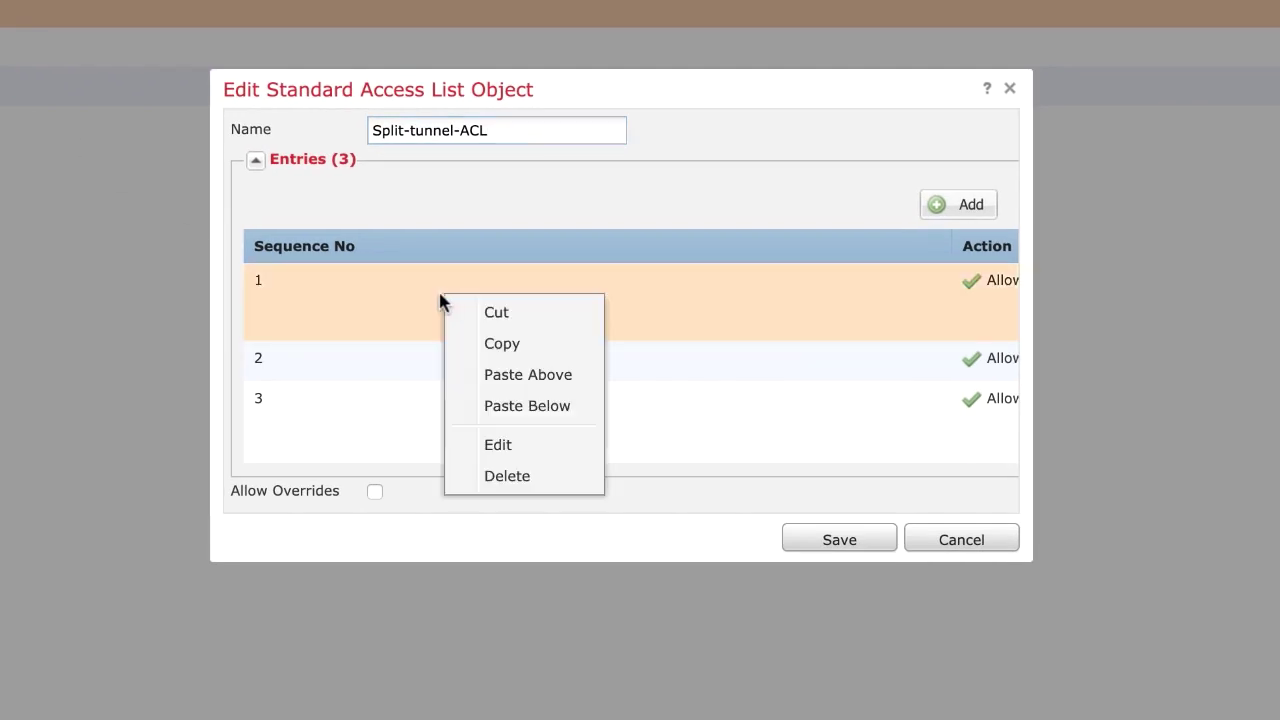
left_click(524, 452)
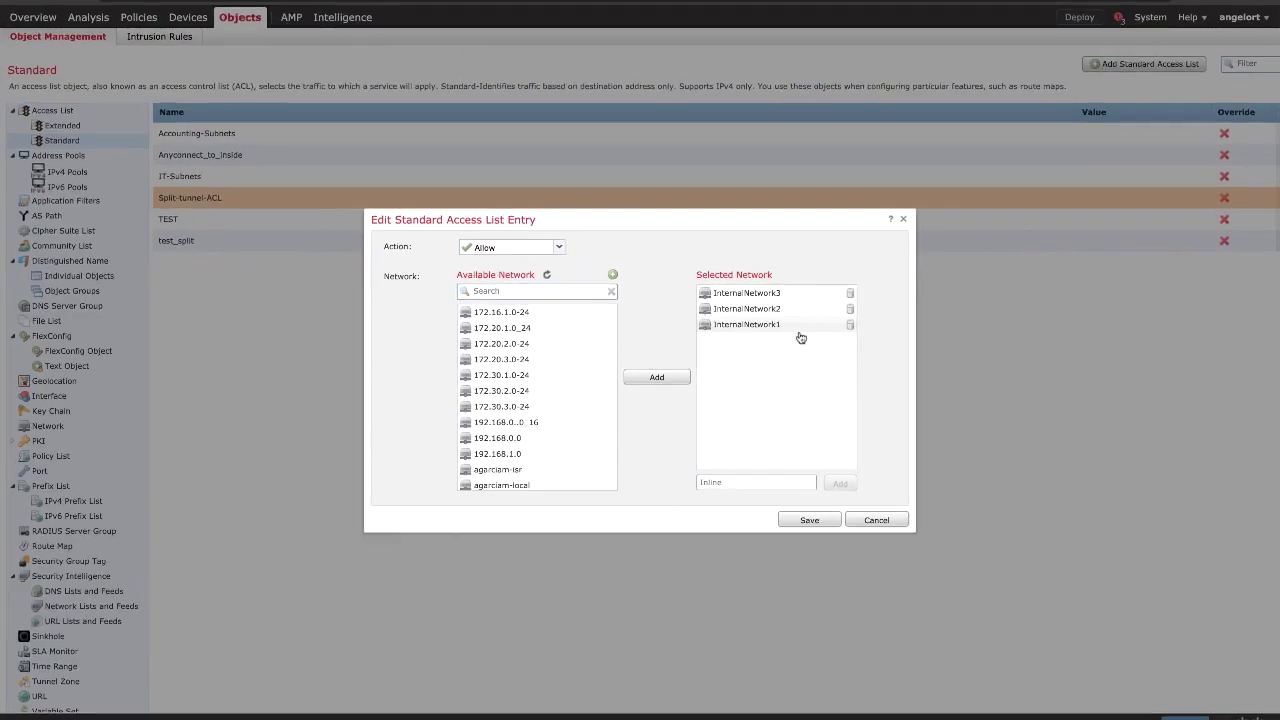
left_click(812, 520)
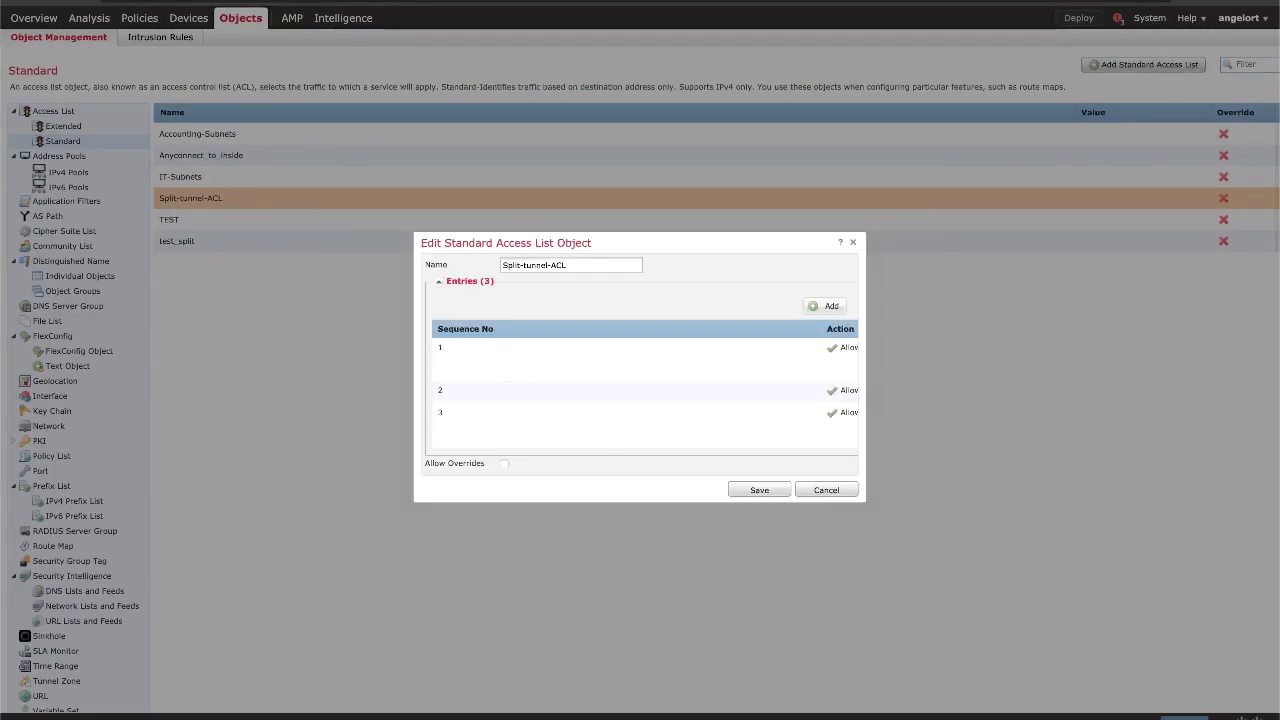
left_click(760, 490)
- Inspect NAT rule 1 (InternalNetworksGroup to Anyconnect_Pool) and its route-lookup/no-proxy-arp options without changes
mouse_move(188, 18)
left_click(126, 38)
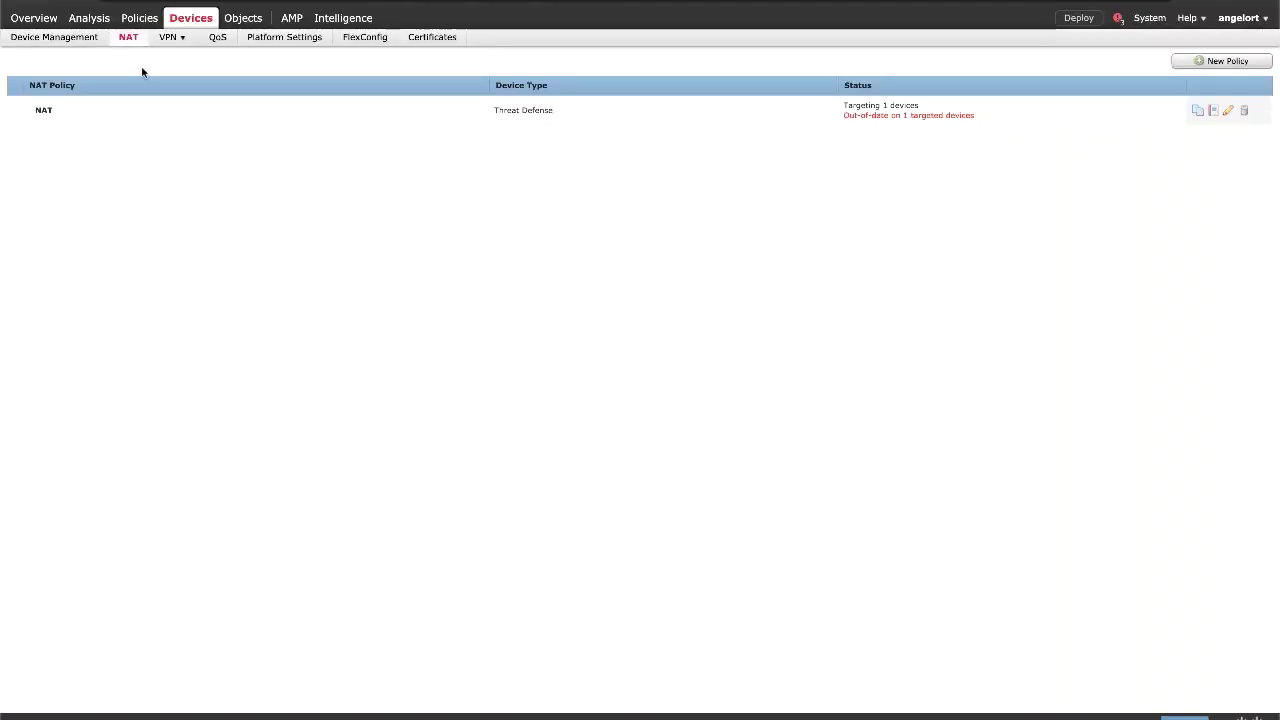
left_click(175, 113)
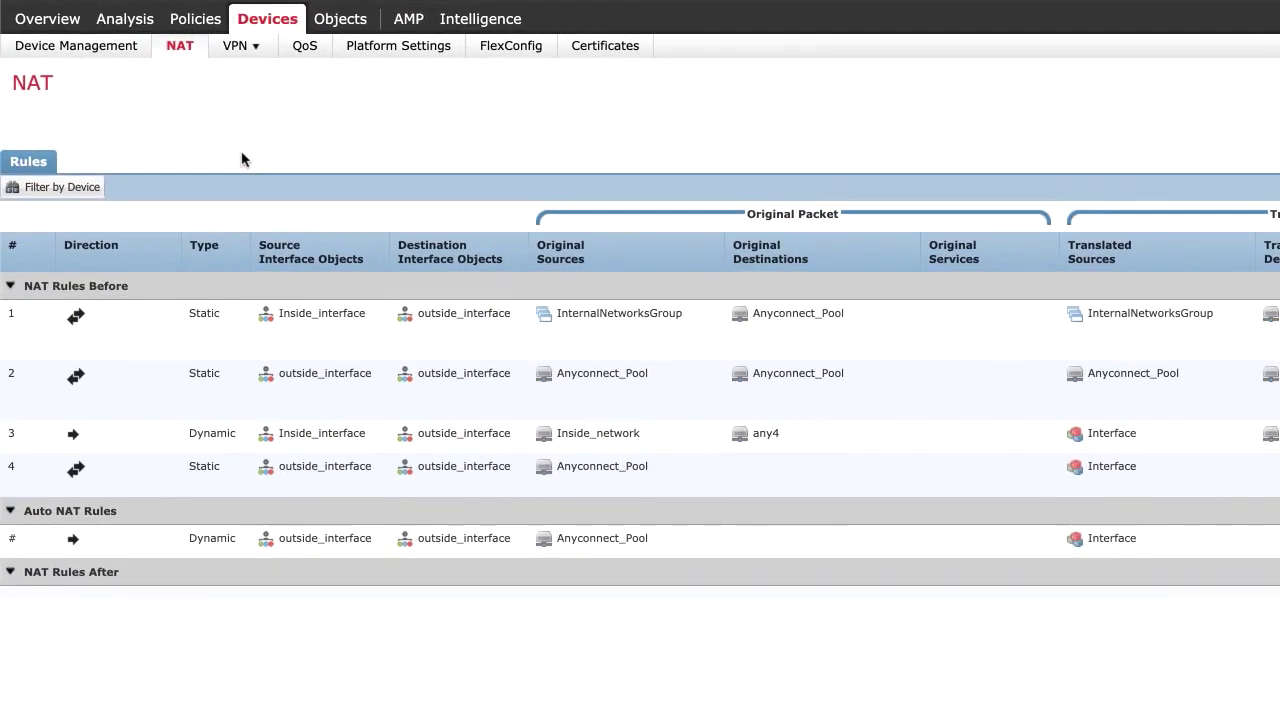
left_click(370, 323)
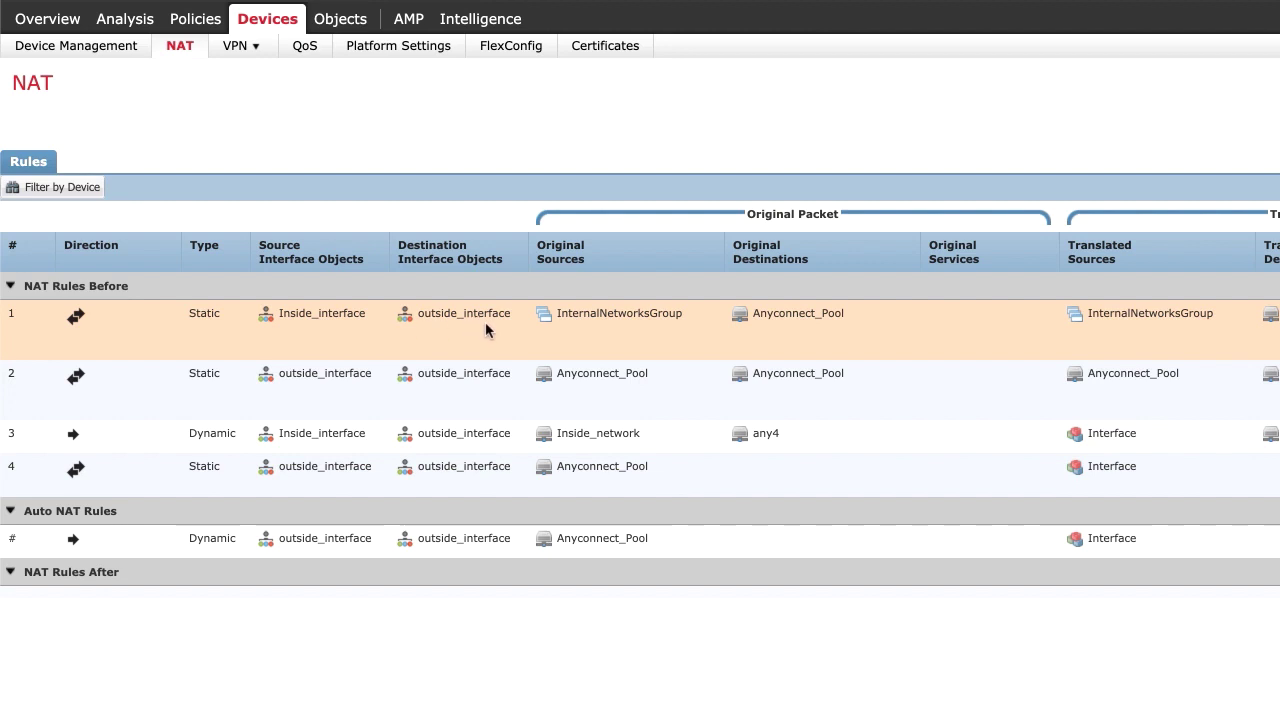
right_click(708, 343)
left_click(770, 446)
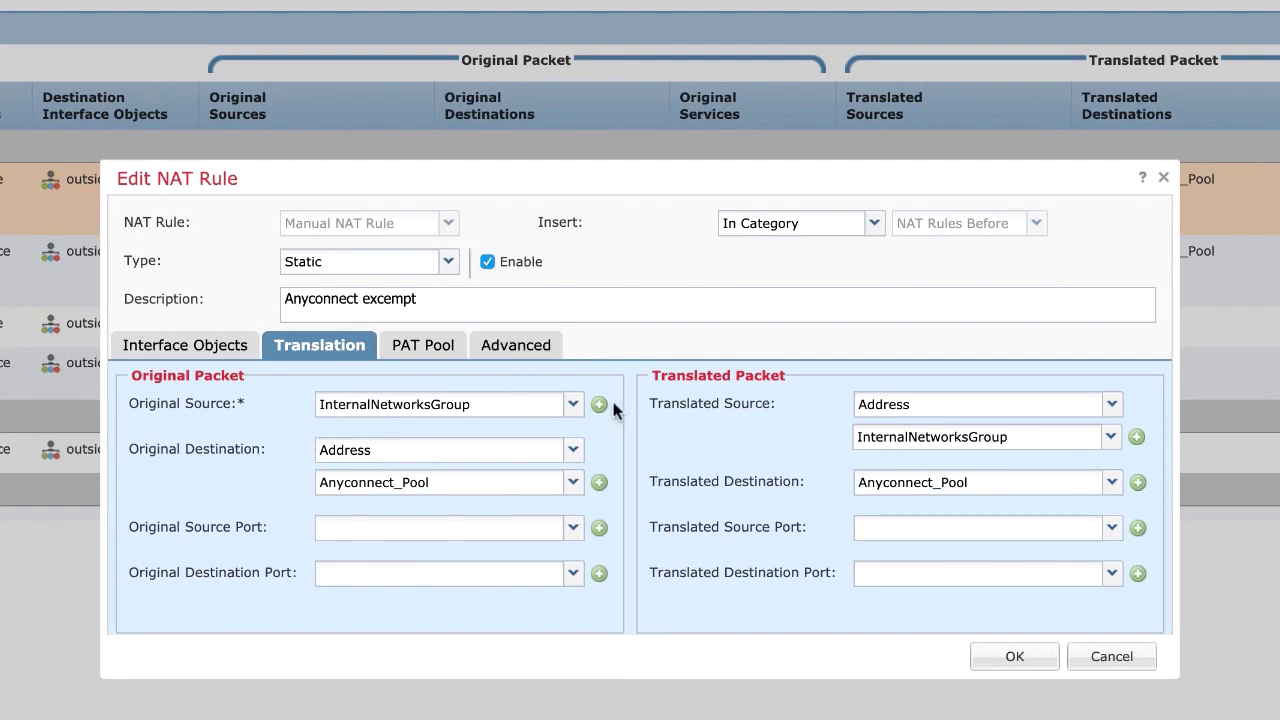
left_click(558, 343)
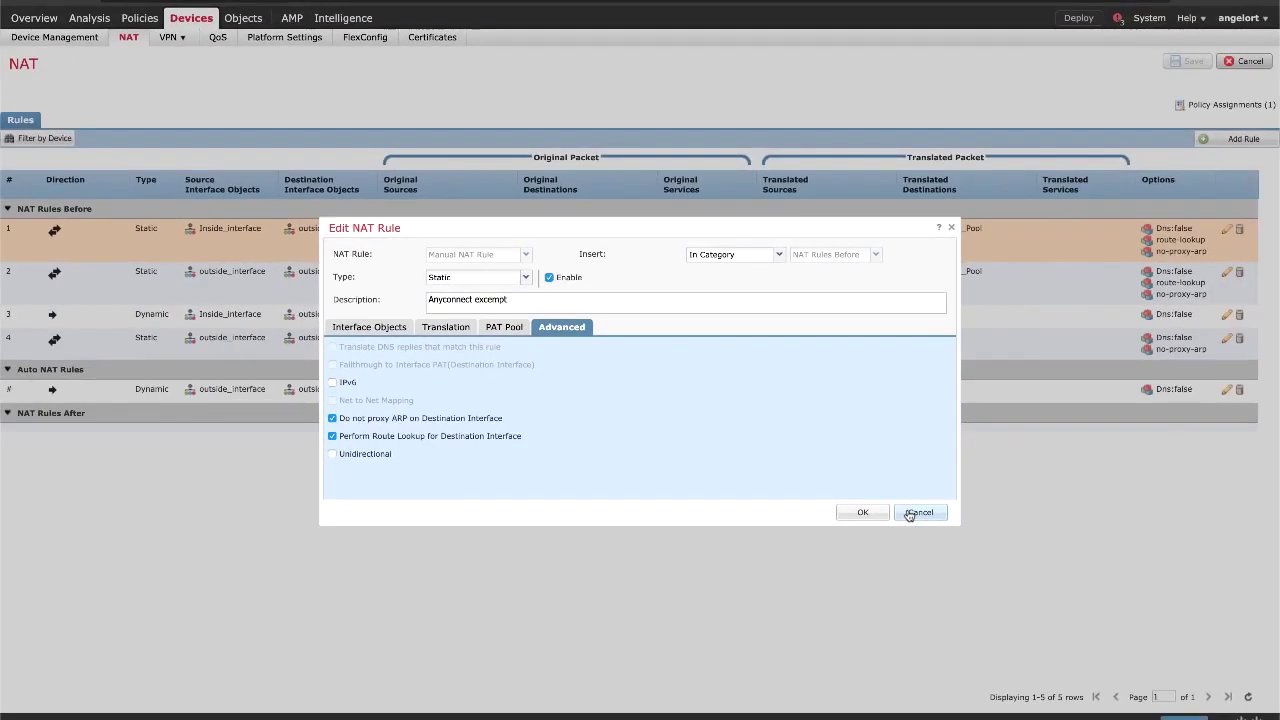
left_click(1108, 656)
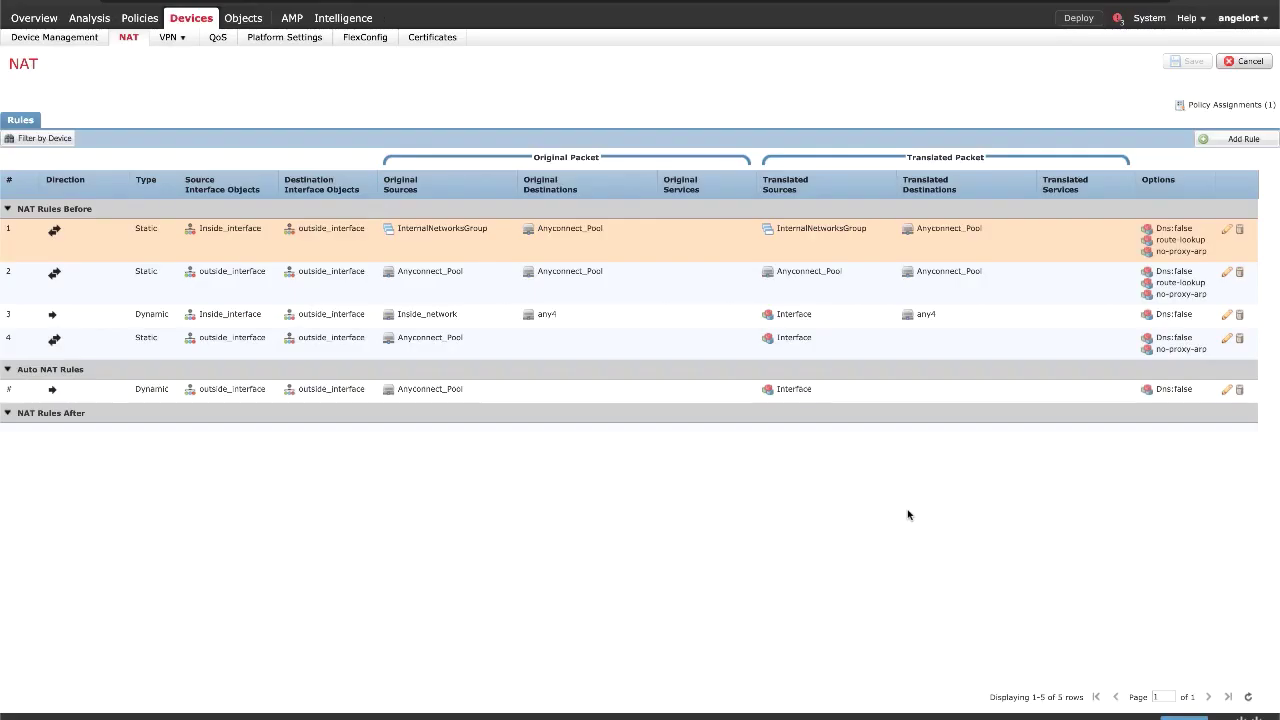
- Open Policy1 for editing and collapse its External rules section
left_click(150, 18)
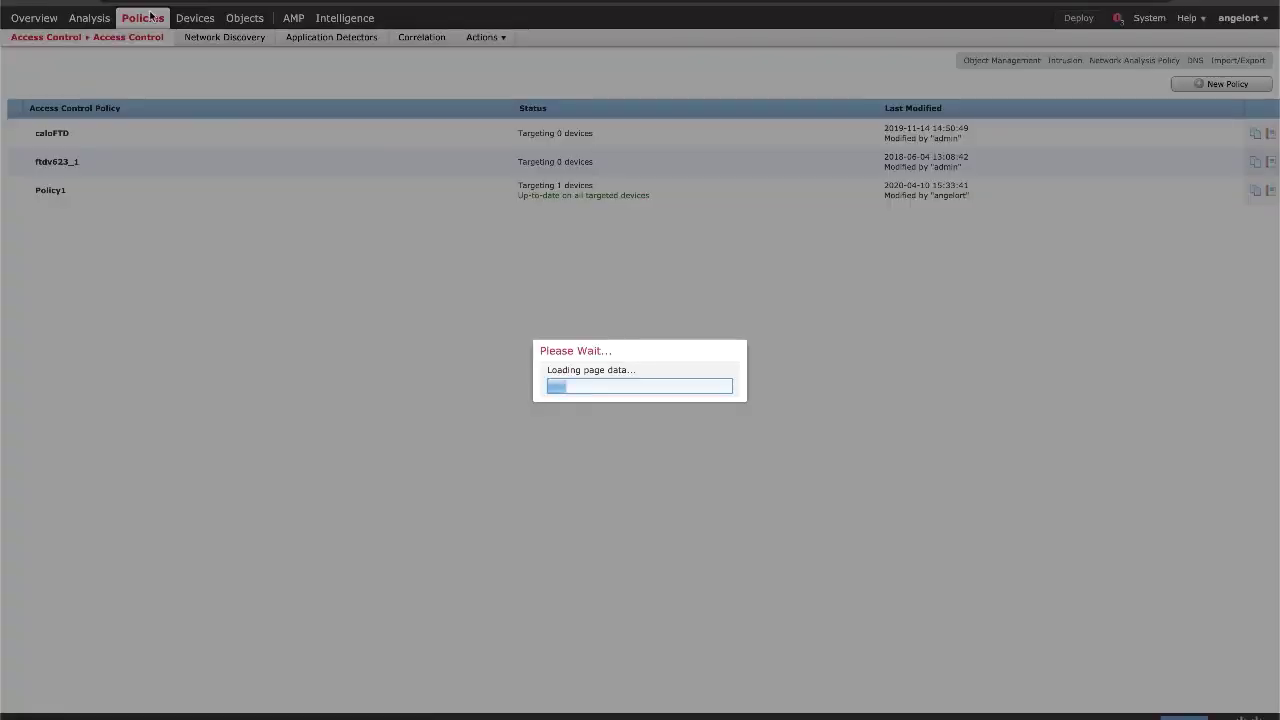
left_click(312, 191)
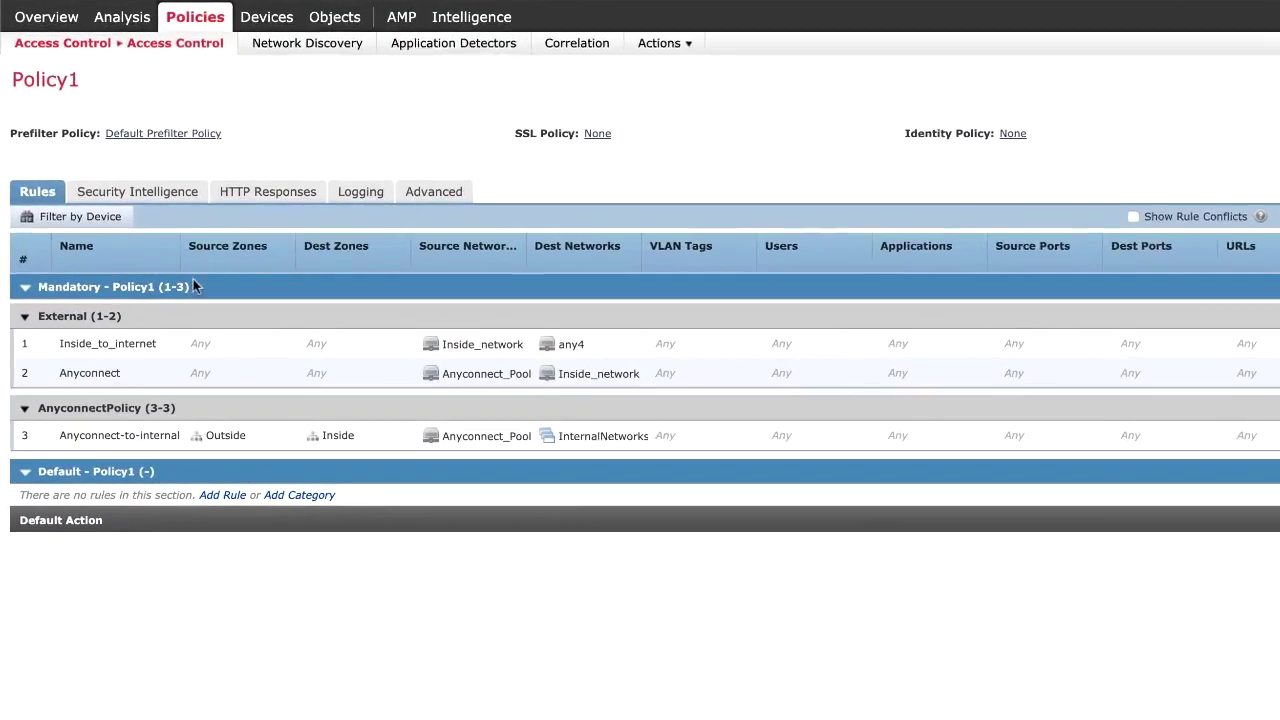
left_click(21, 235)
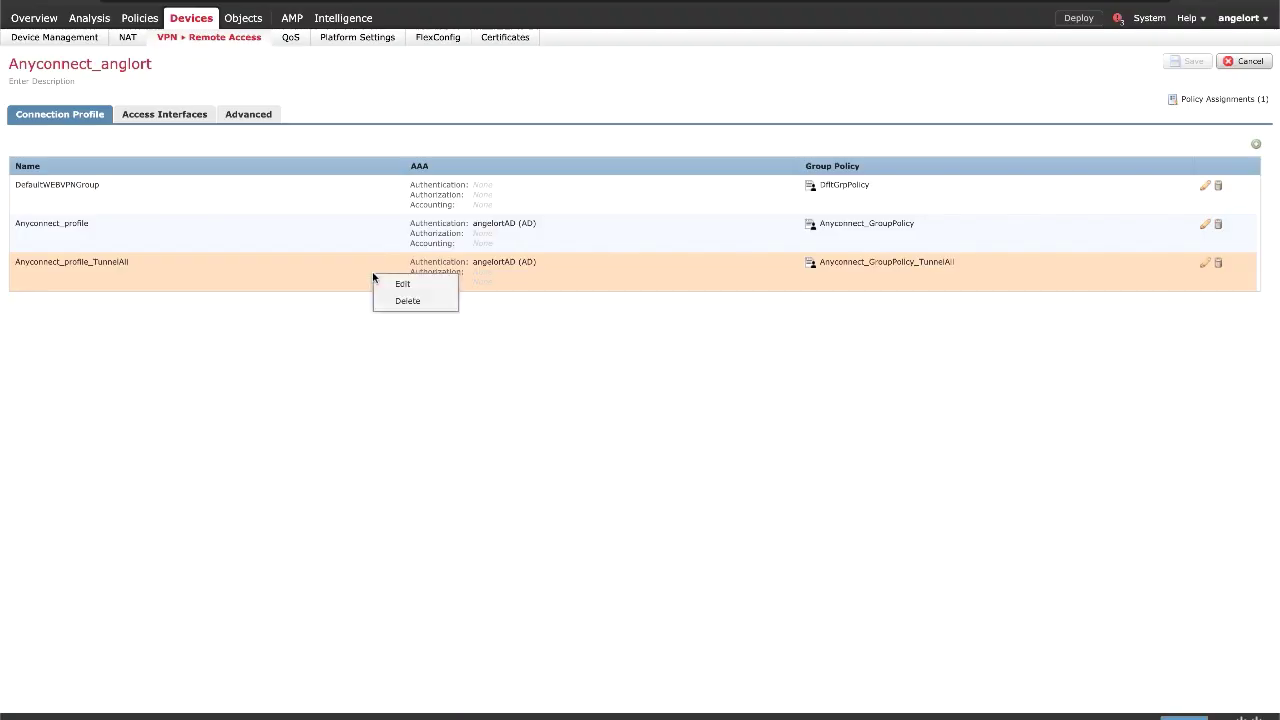
left_click(400, 284)
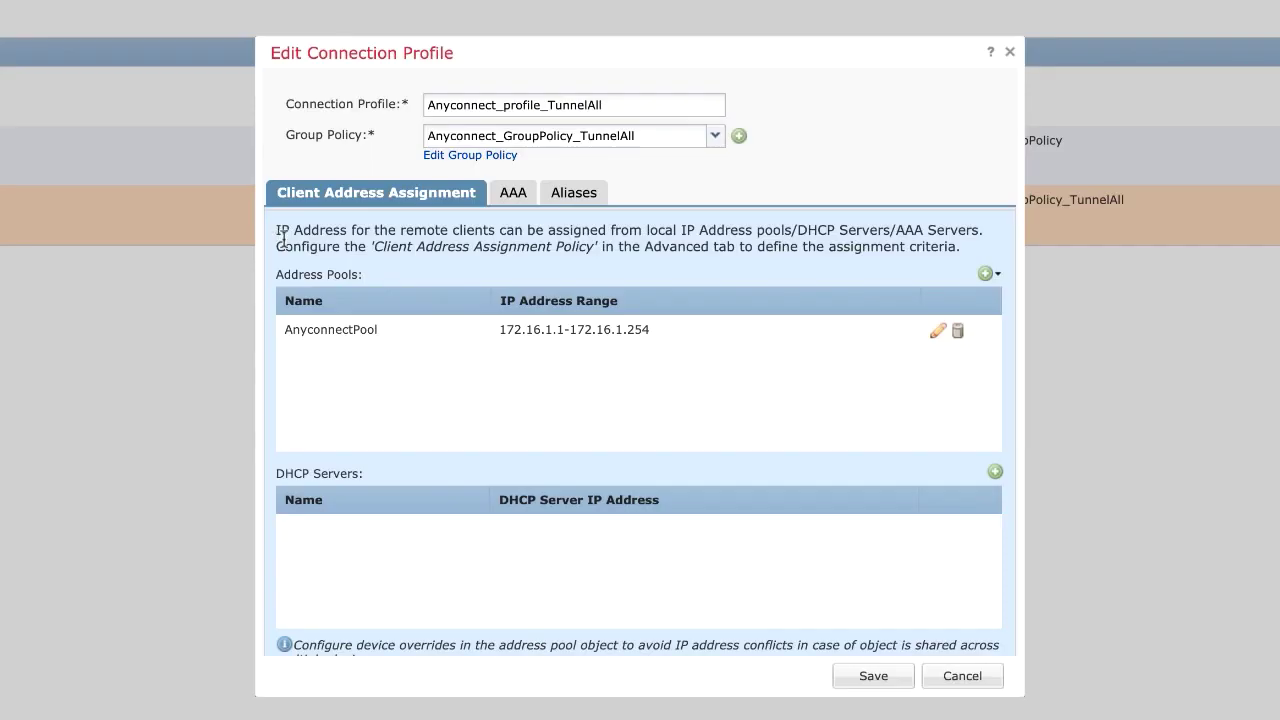
left_click(451, 157)
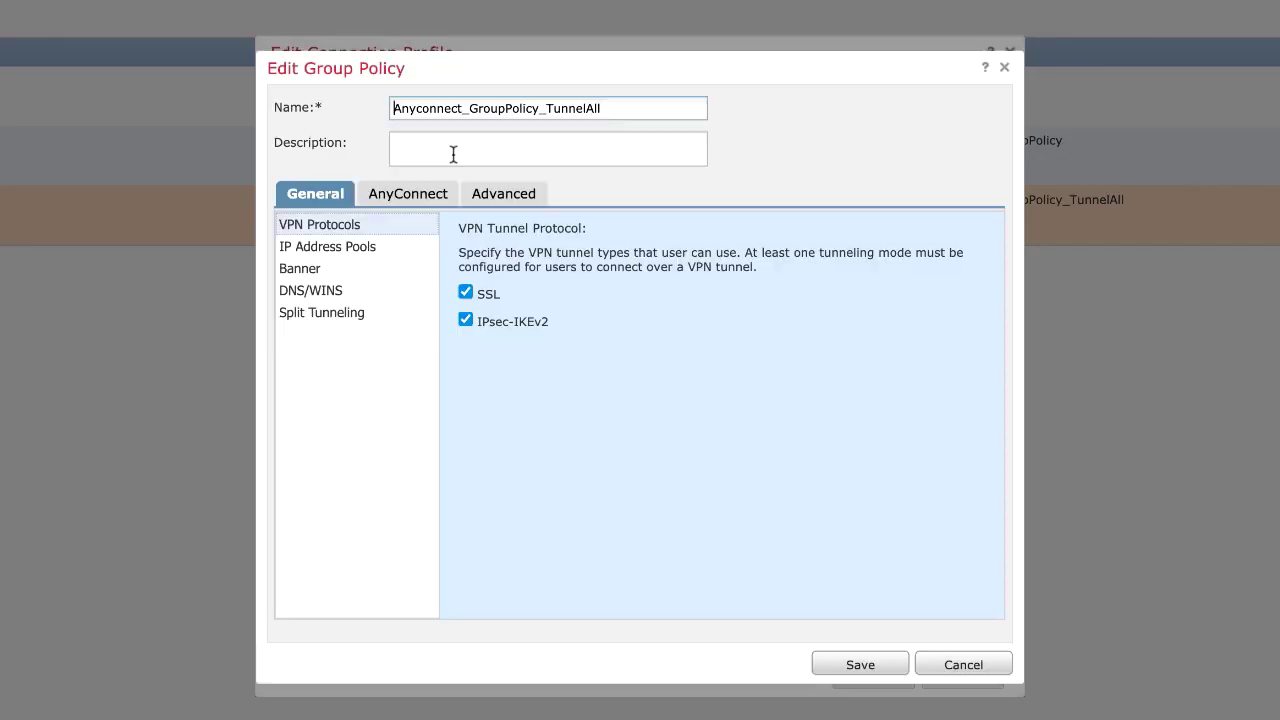
left_click(322, 313)
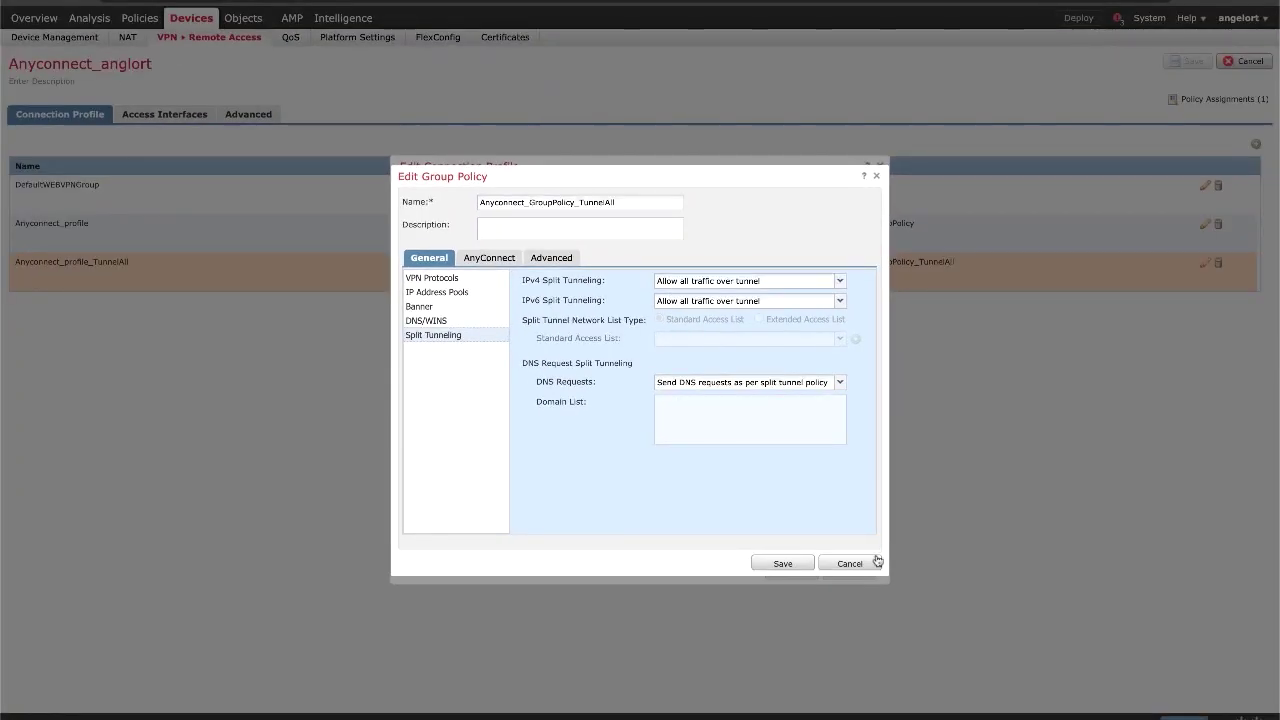
left_click(849, 563)
left_click(849, 572)
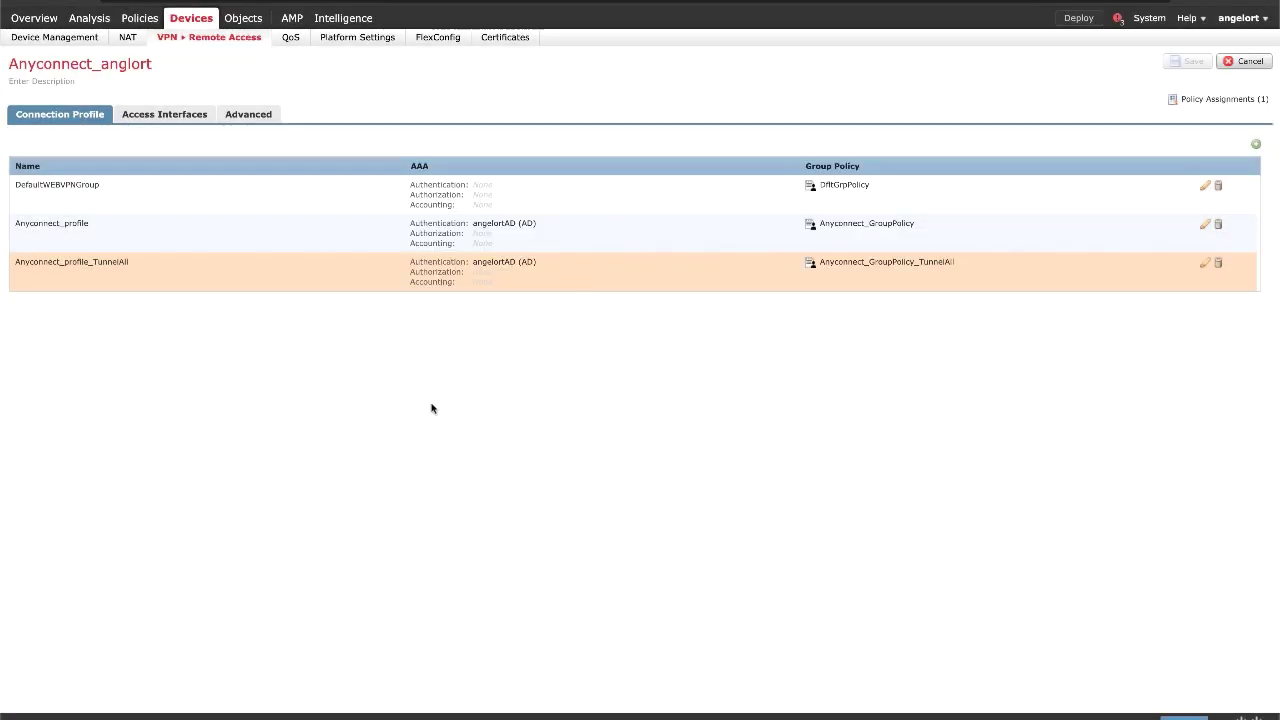
left_click(130, 38)
- Edit the NAT policy, select the Auto NAT rule, and save the policy
right_click(306, 133)
left_click(343, 182)
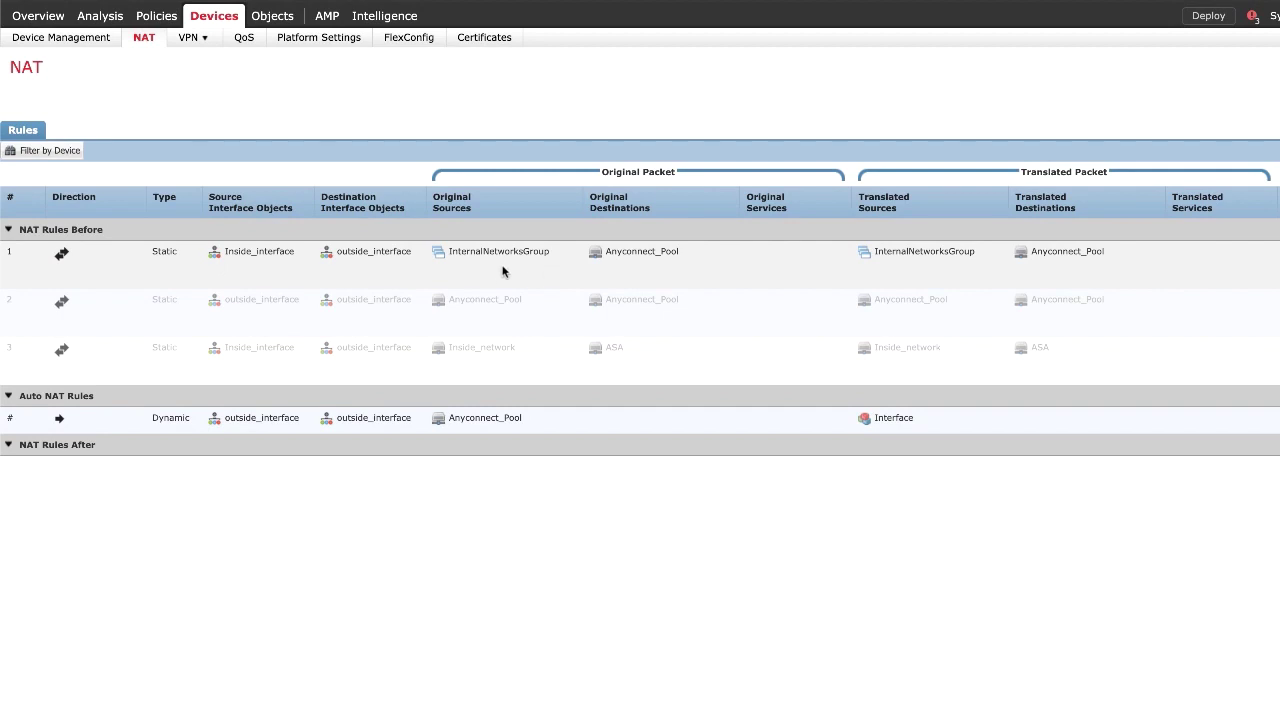
left_click(263, 421)
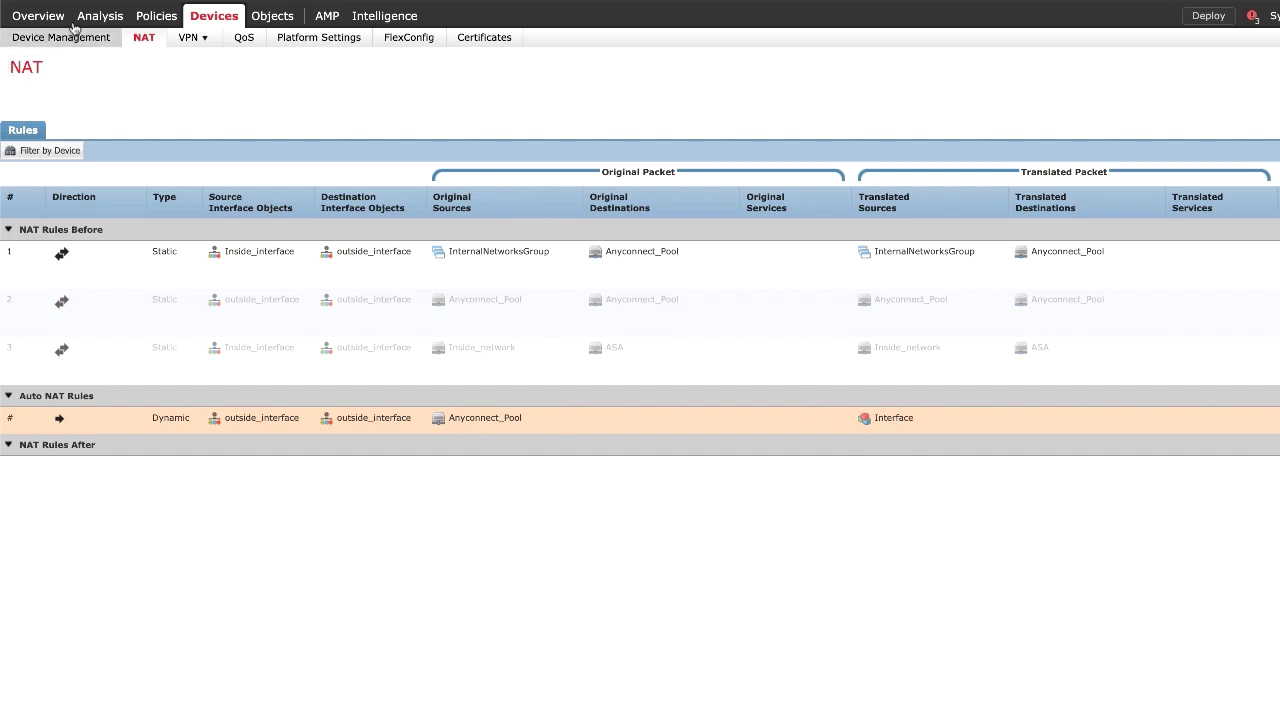
left_click(147, 19)
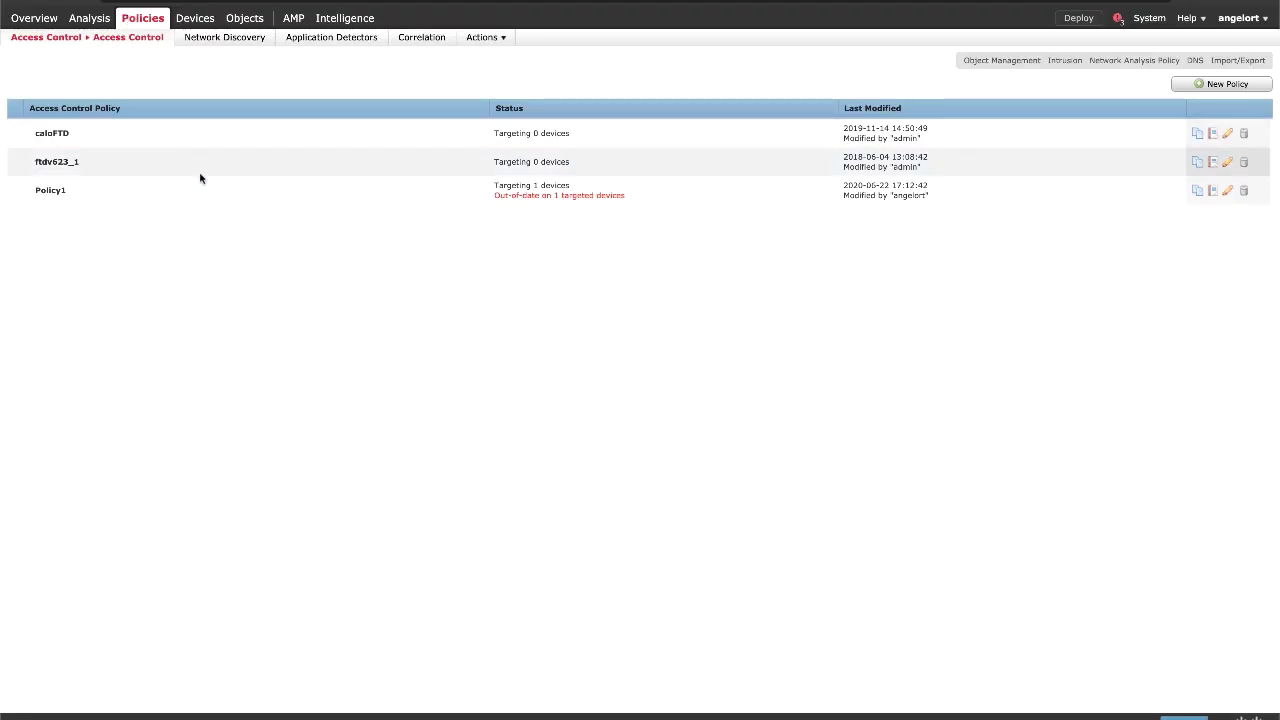
- Collapse Policy1's External section and view rule 5, Internet-to-Anyconnect, without changes
left_click(208, 190)
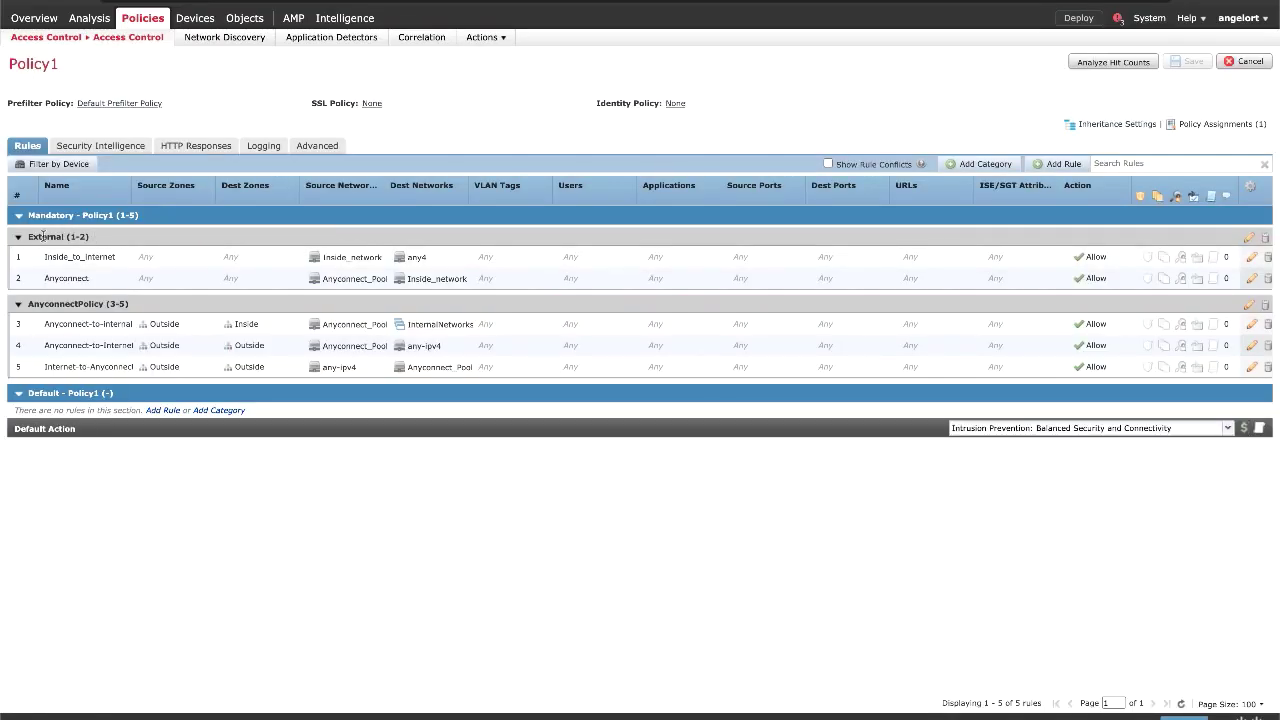
left_click(42, 236)
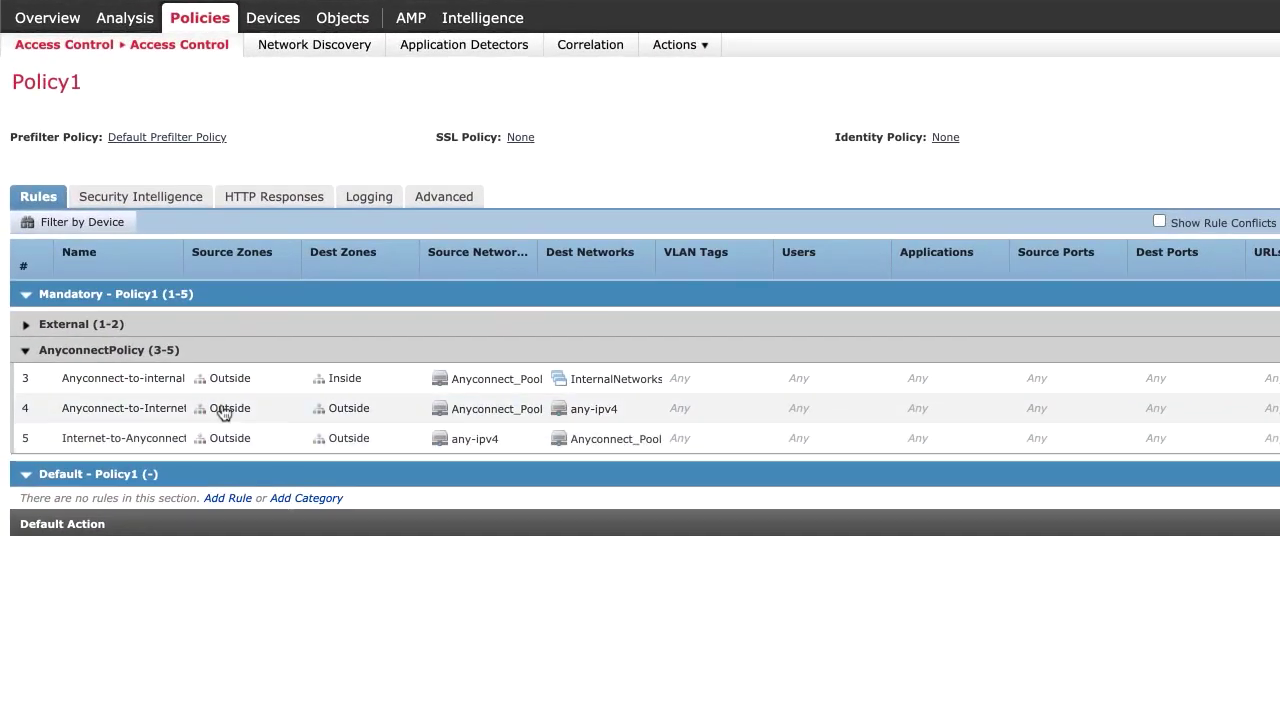
double_click(365, 447)
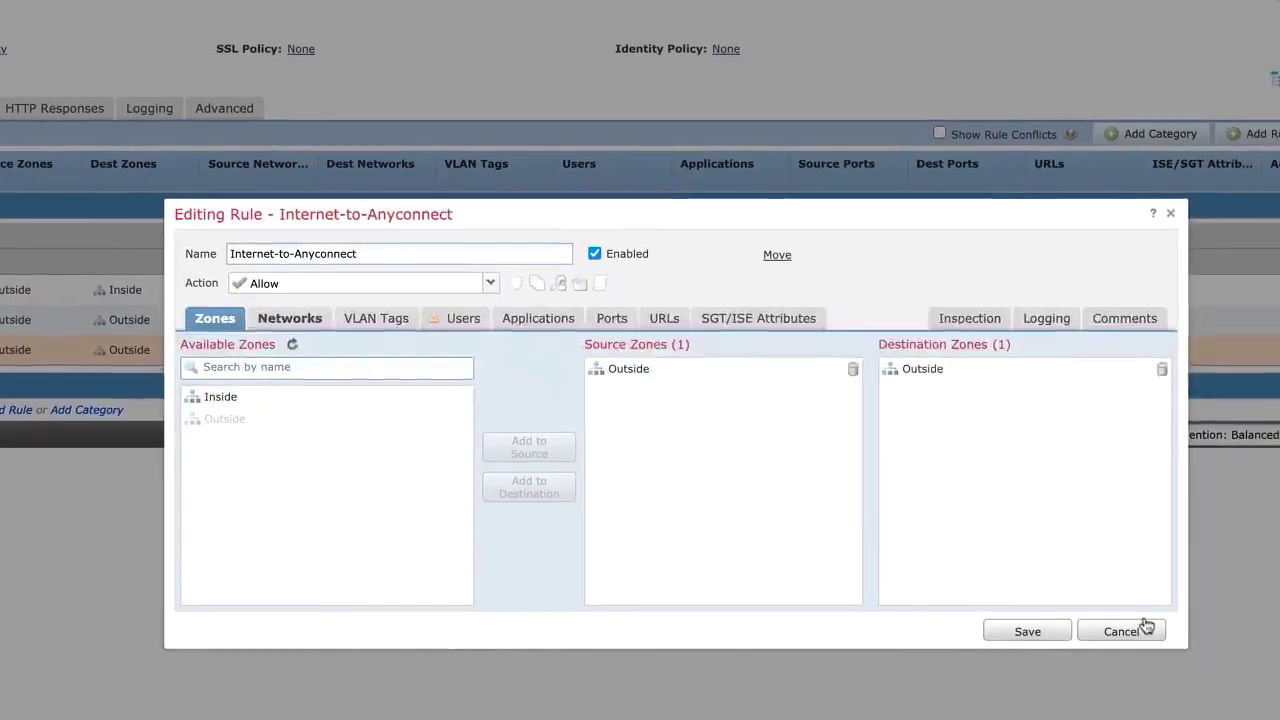
left_click(1279, 719)
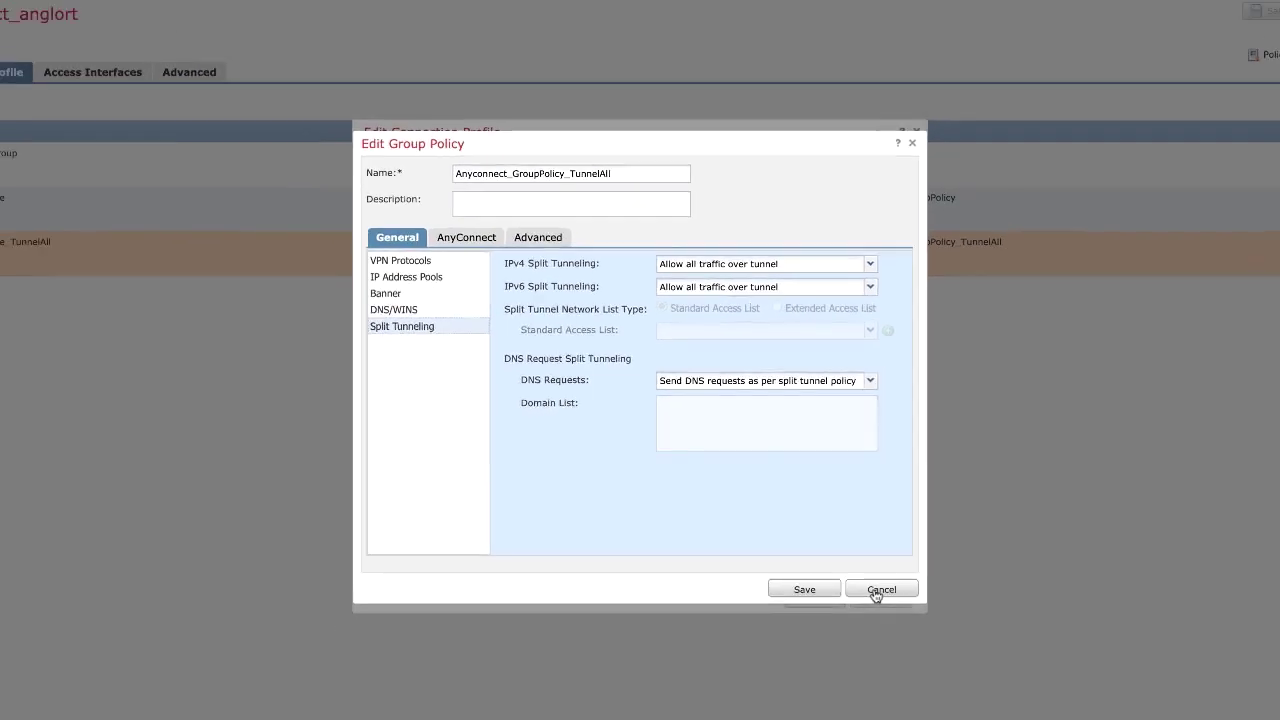
- Cancel the TunnelAll group policy and connection profile dialogs
left_click(982, 681)
left_click(847, 570)
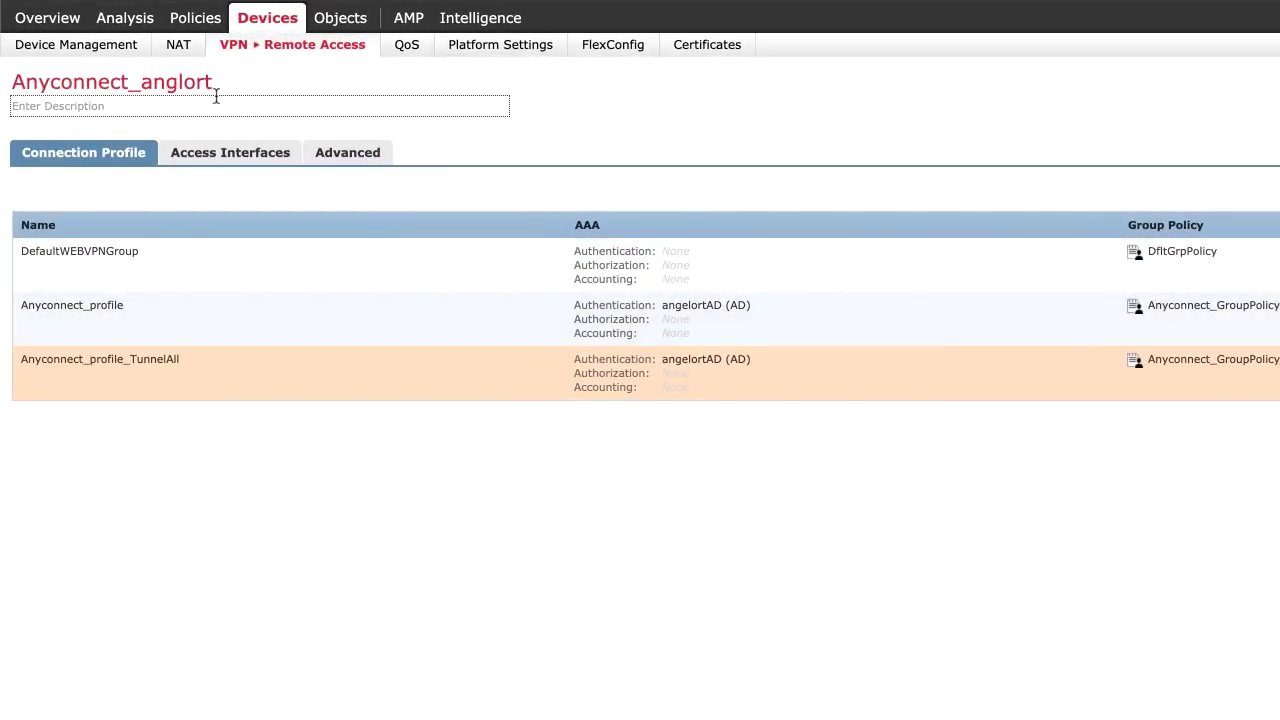
- Open the NAT policy for editing and inspect rule 2
left_click(175, 48)
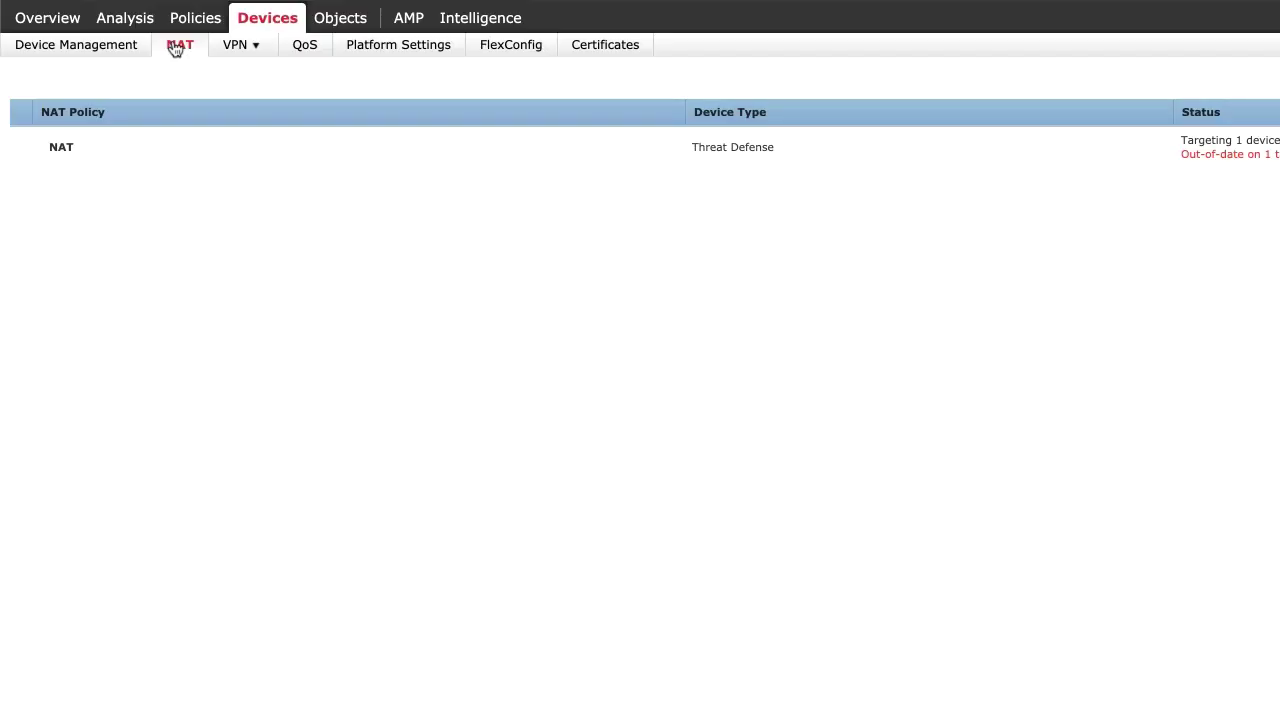
right_click(241, 156)
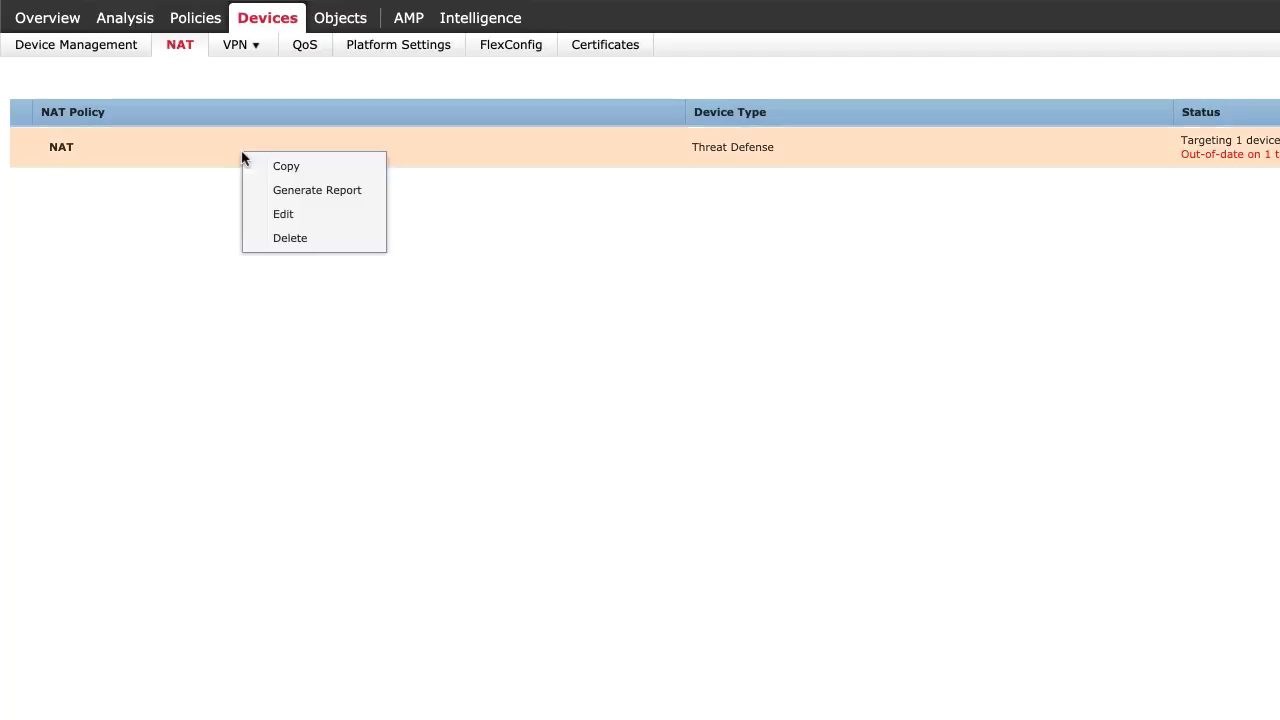
left_click(280, 220)
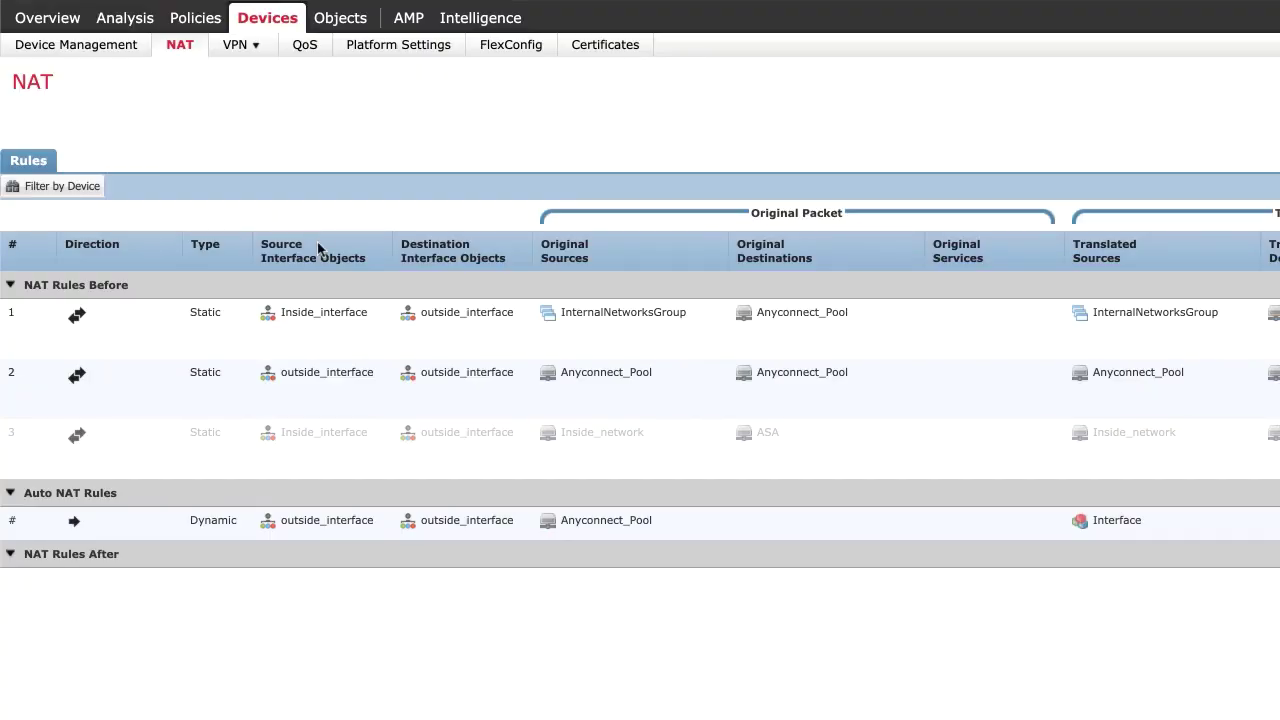
left_click(499, 398)
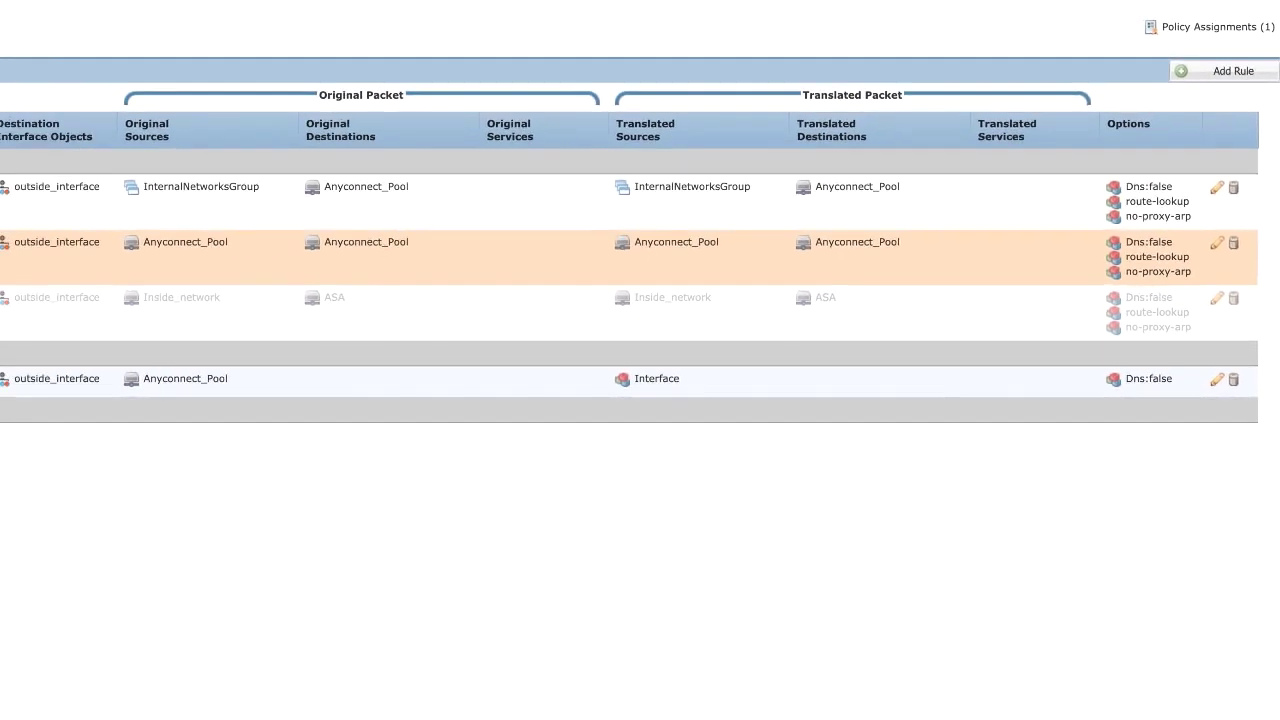
- Open Policy1 for editing from the access control policy list
left_click(133, 18)
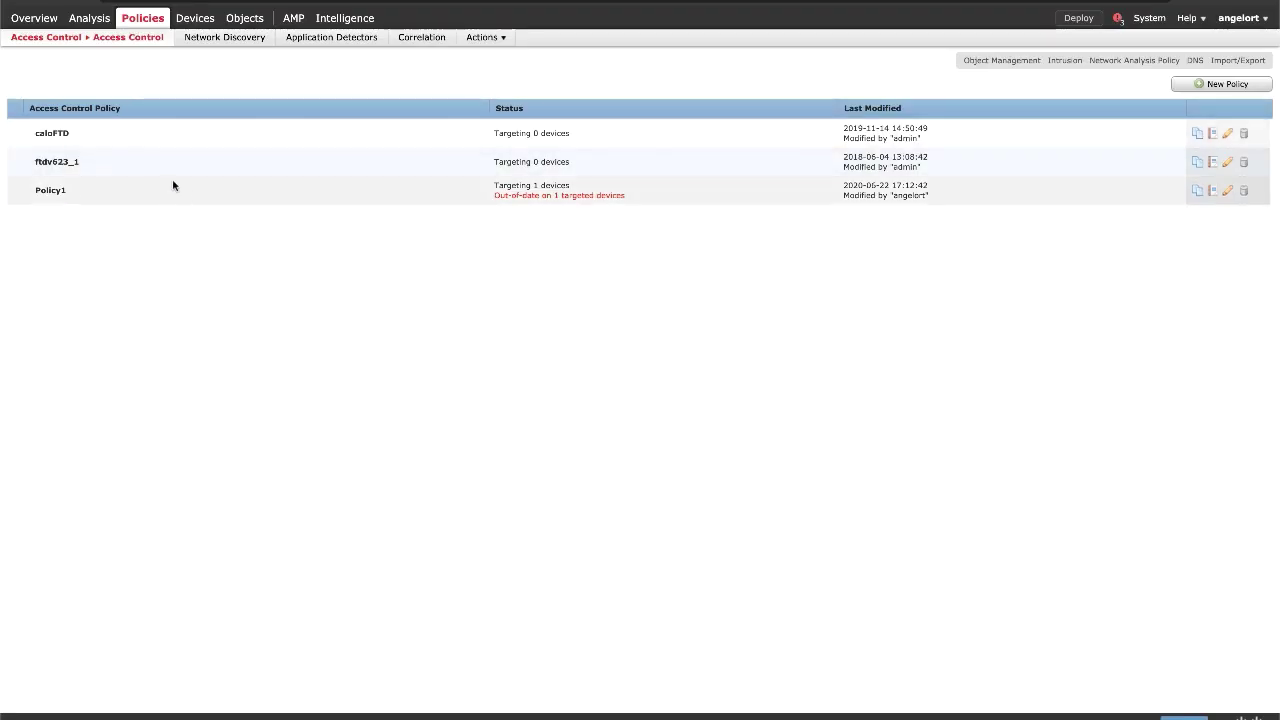
right_click(182, 193)
left_click(211, 239)
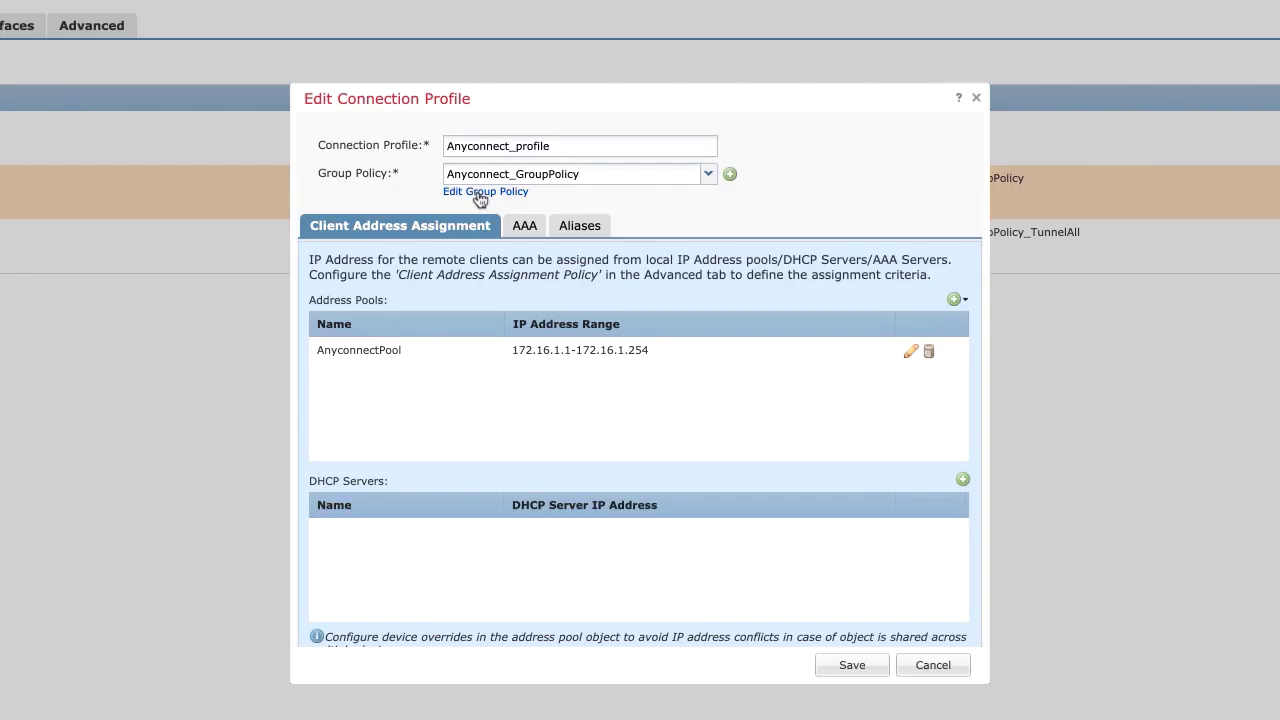
- Check the group policy's split-tunnel setting, closing both dialogs unchanged
left_click(481, 195)
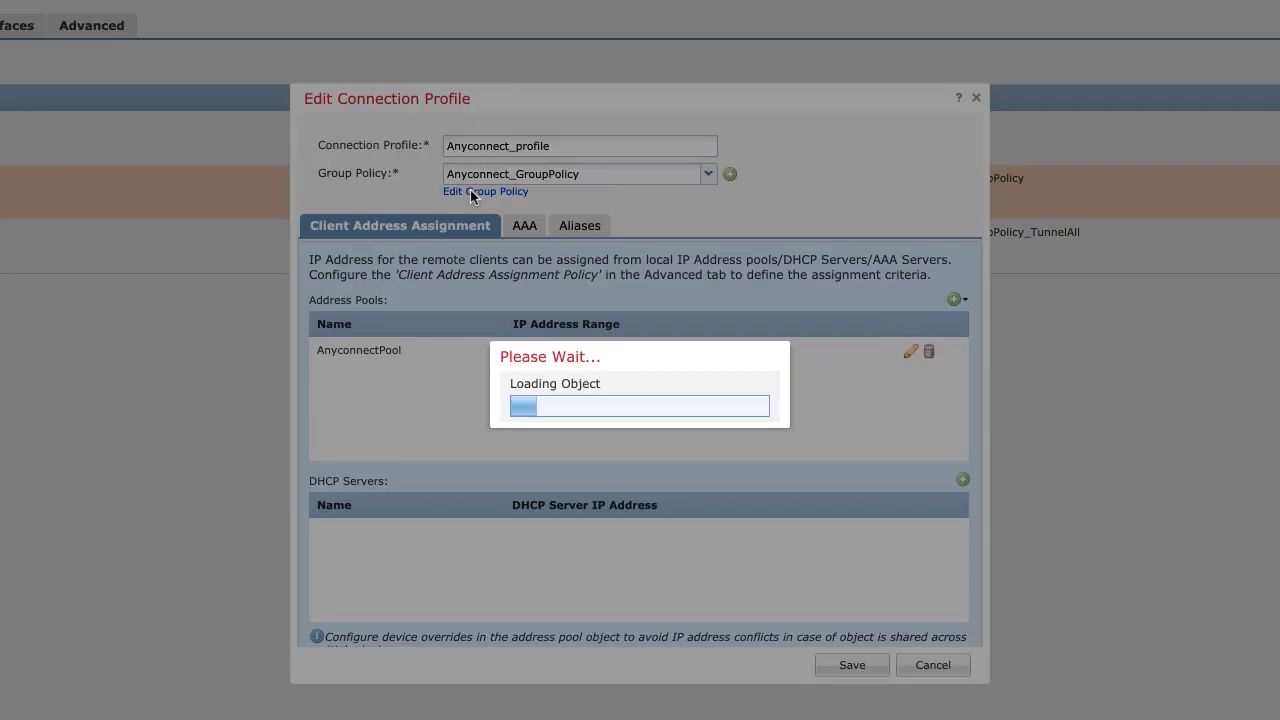
left_click(384, 337)
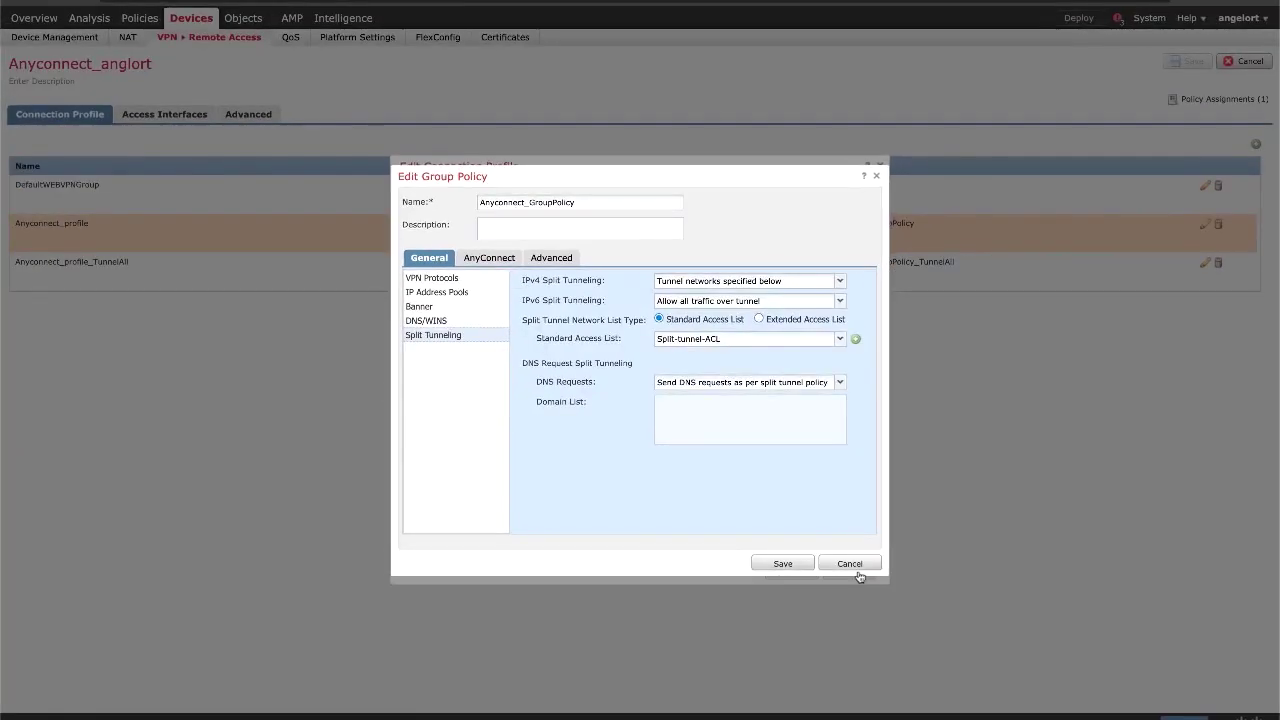
left_click(934, 654)
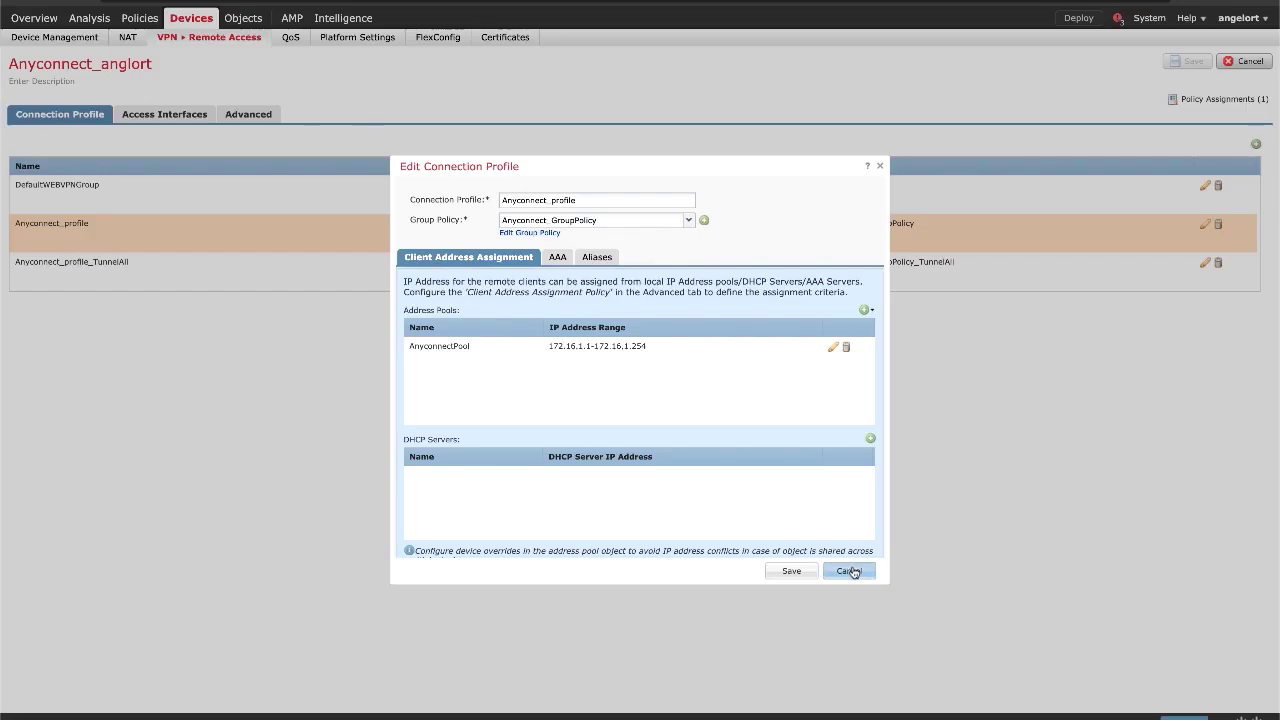
left_click(850, 571)
- Review the Split-tunnel-ACL entries under standard access lists without changes
left_click(241, 18)
left_click(64, 129)
left_click(145, 175)
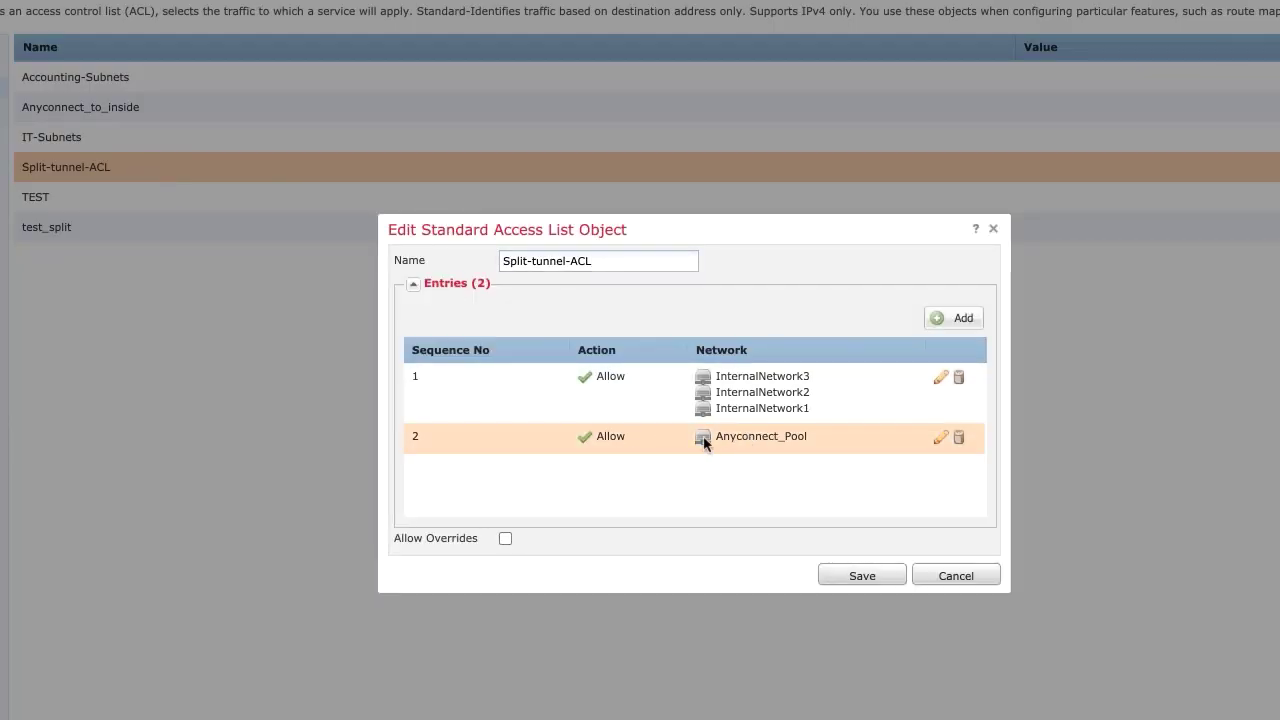
left_click(955, 575)
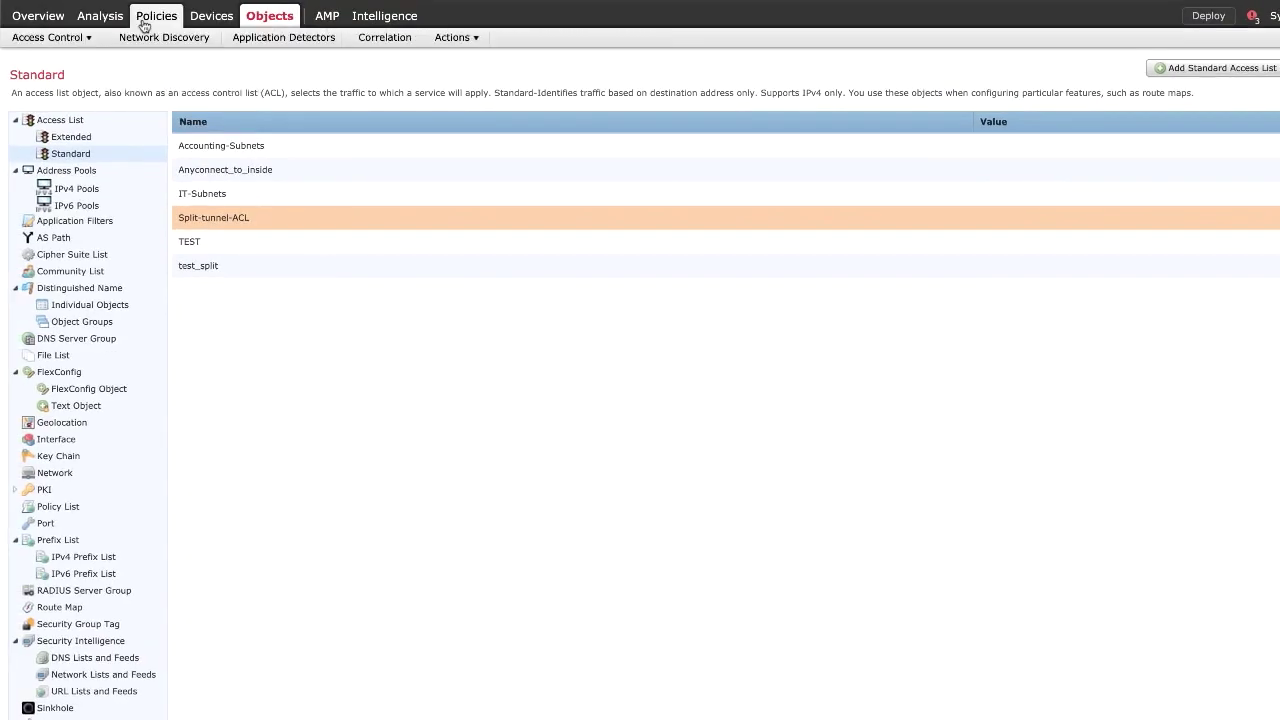
- Open the NAT policy's rule table for editing
mouse_move(212, 15)
left_click(140, 37)
right_click(222, 119)
left_click(258, 168)
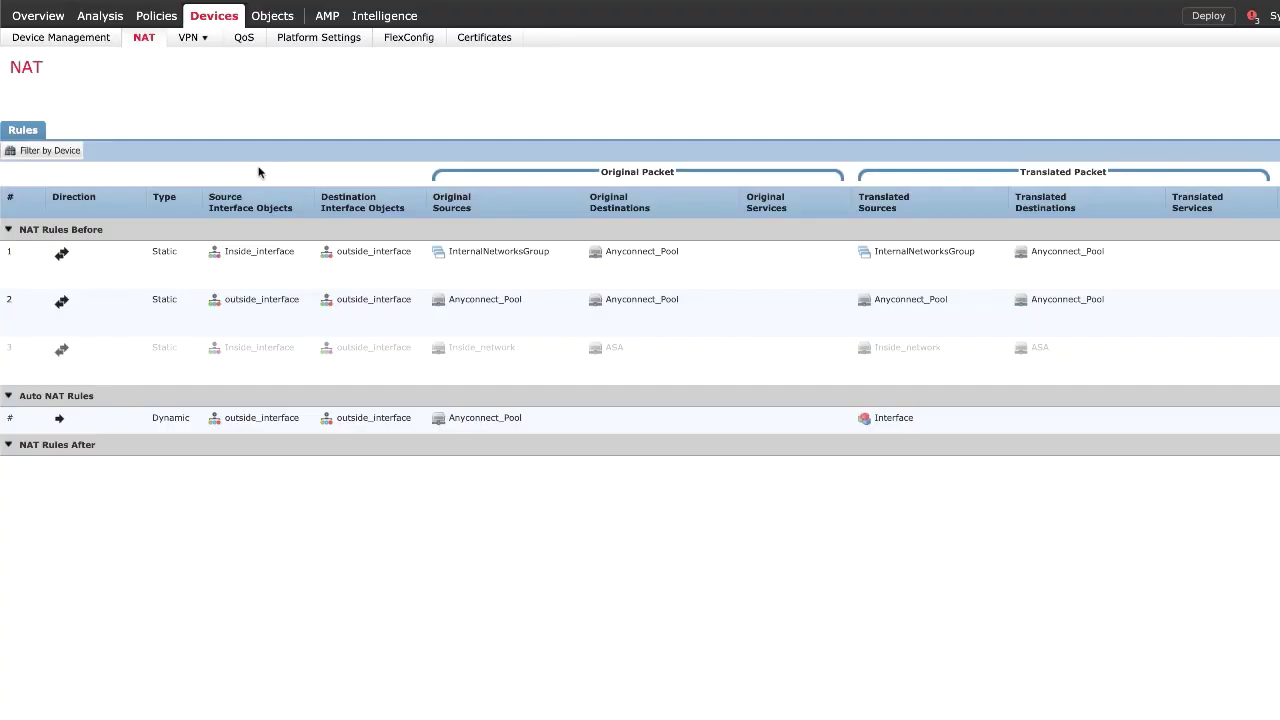
- Check NAT rule 2 and Policy1's rules, then enter 'show running-config policy-map' on the device CLI
left_click(240, 313)
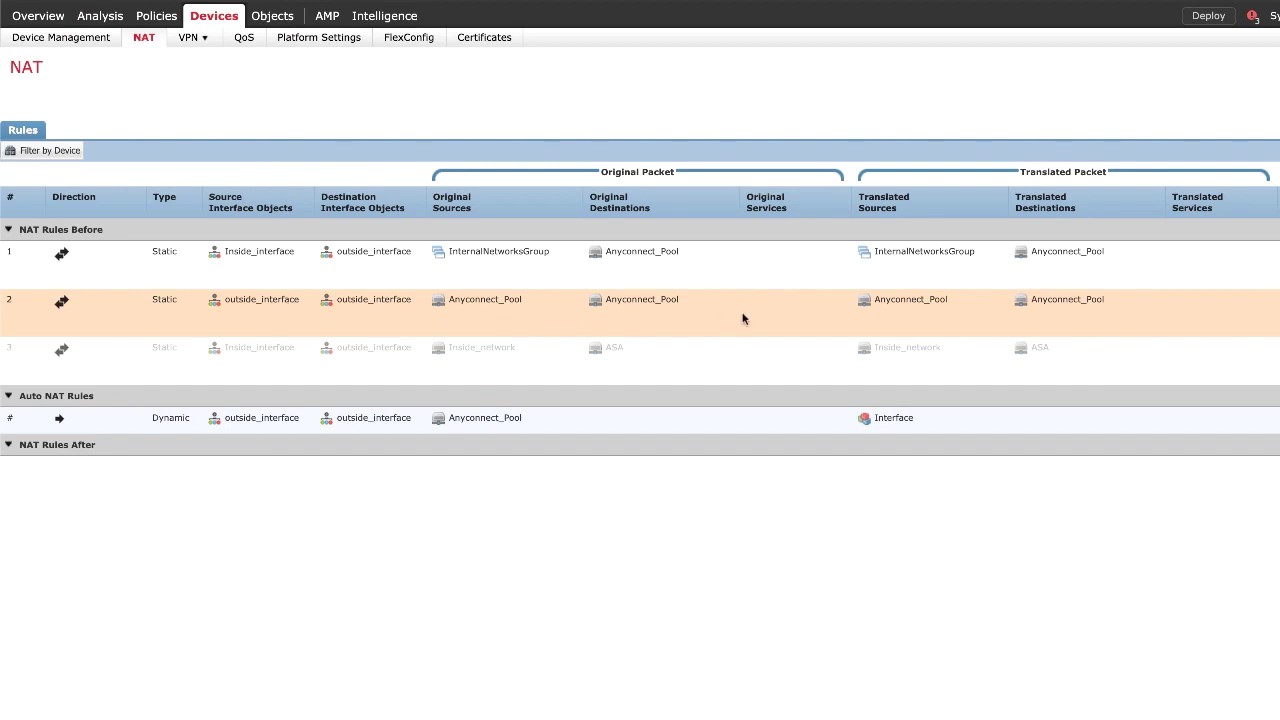
left_click(163, 16)
right_click(171, 210)
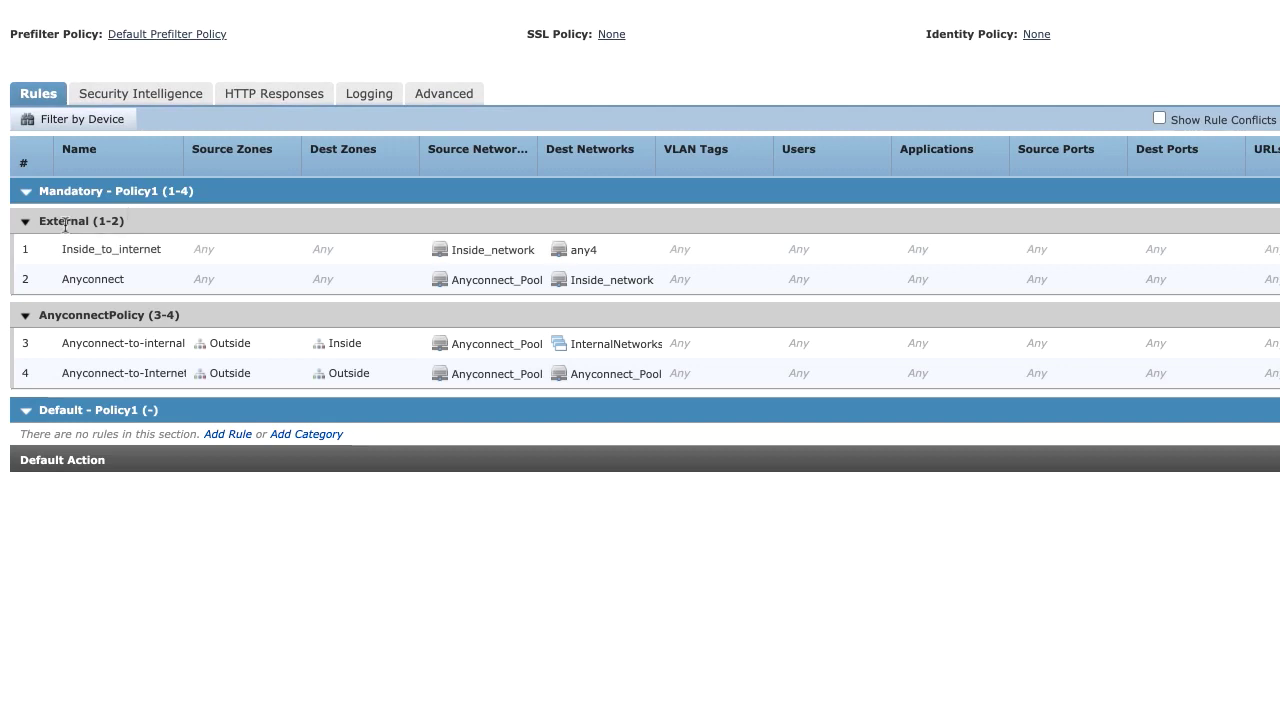
left_click(27, 222)
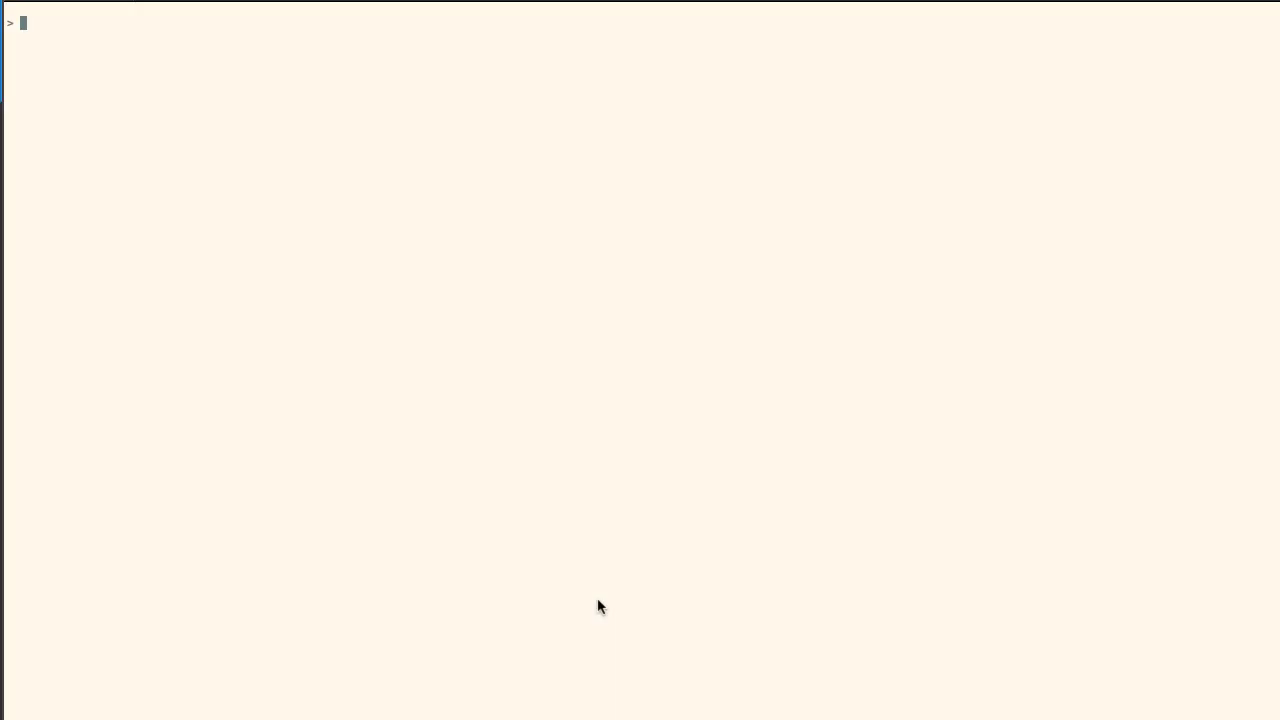
type("show running-conf")
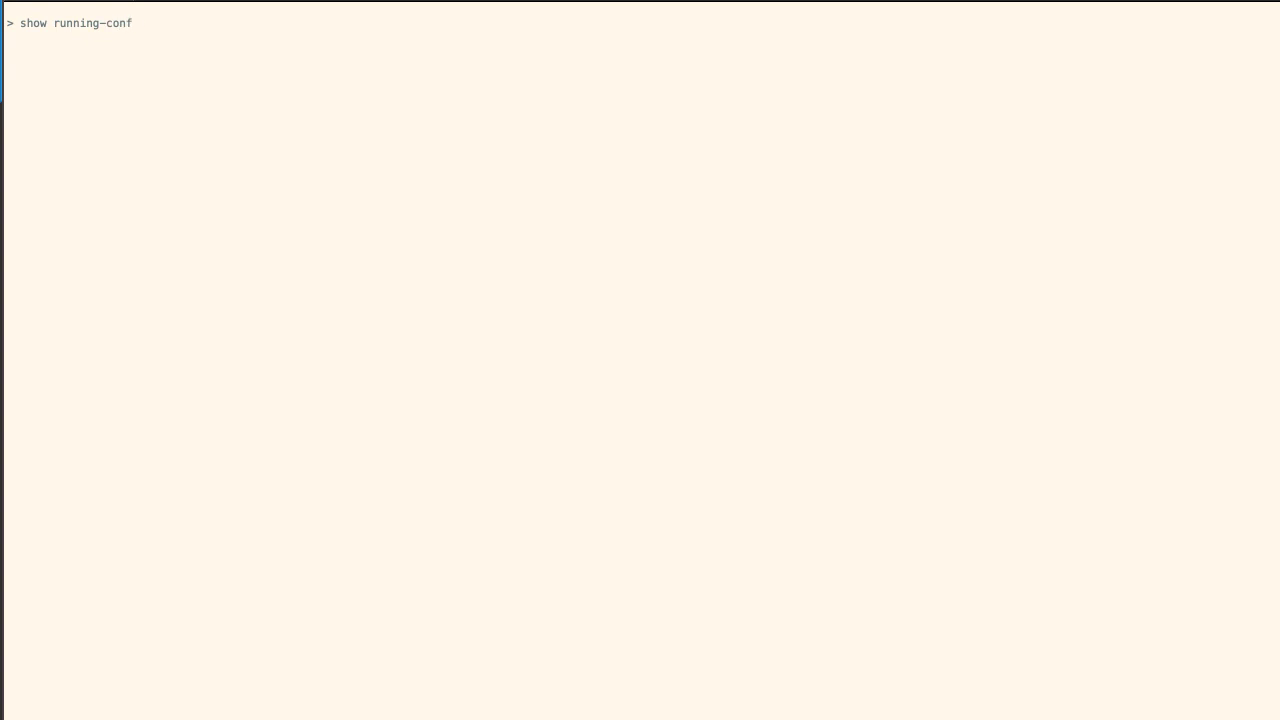
type("ig policy-map")
- List the policy-map configuration and locate the inspect sip line
key("Return")
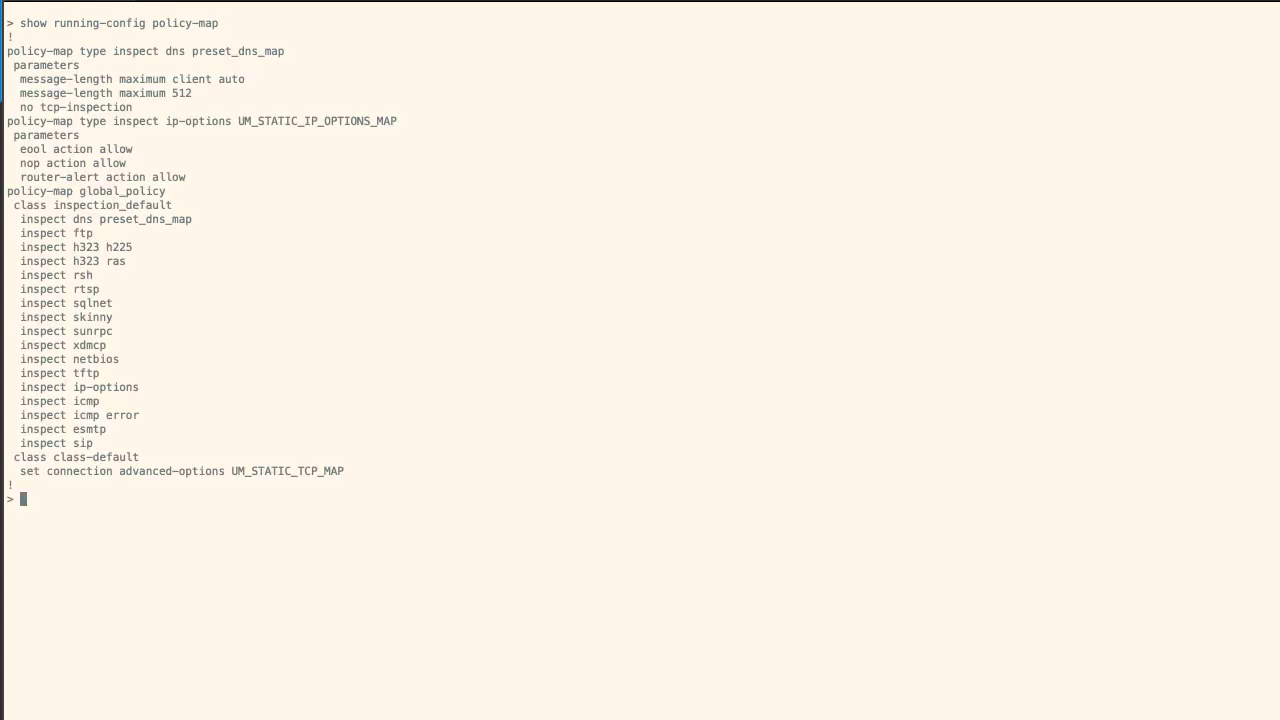
triple_click(114, 445)
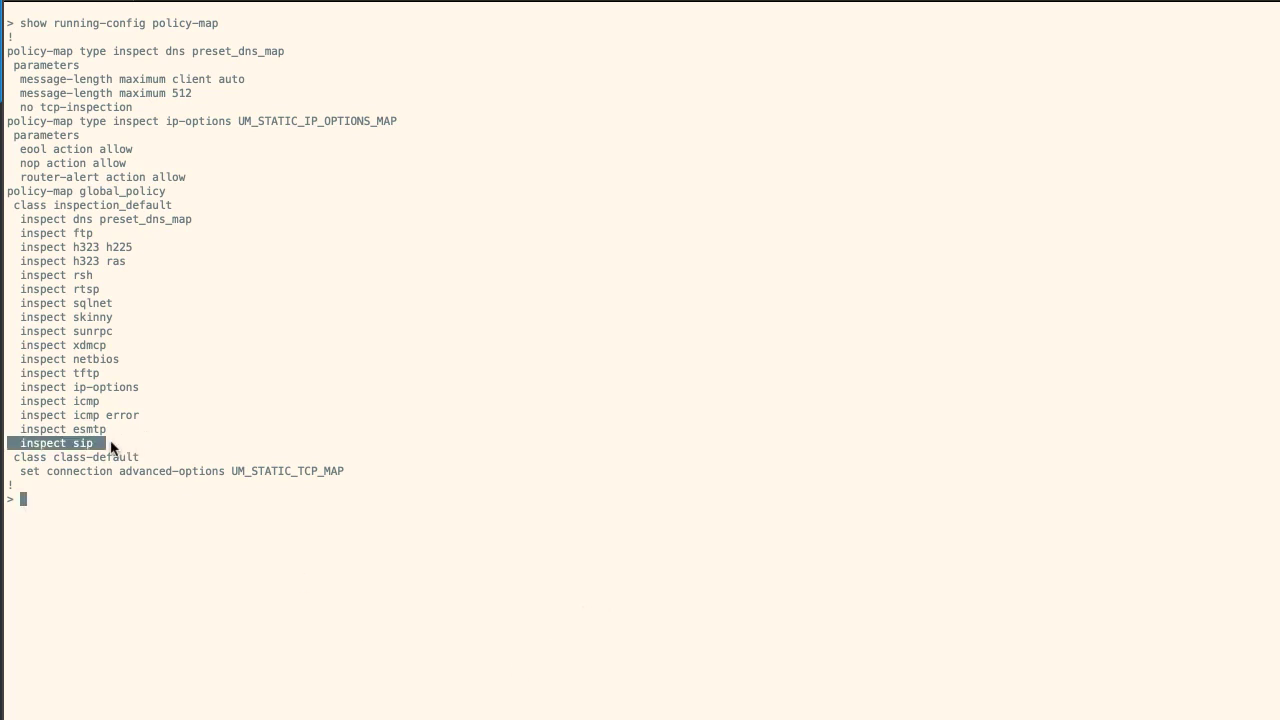
left_click(134, 491)
- Run 'configure inspection sip disable' and rerun the policy-map listing to verify
key("Return")
type("configure inspection sip disable")
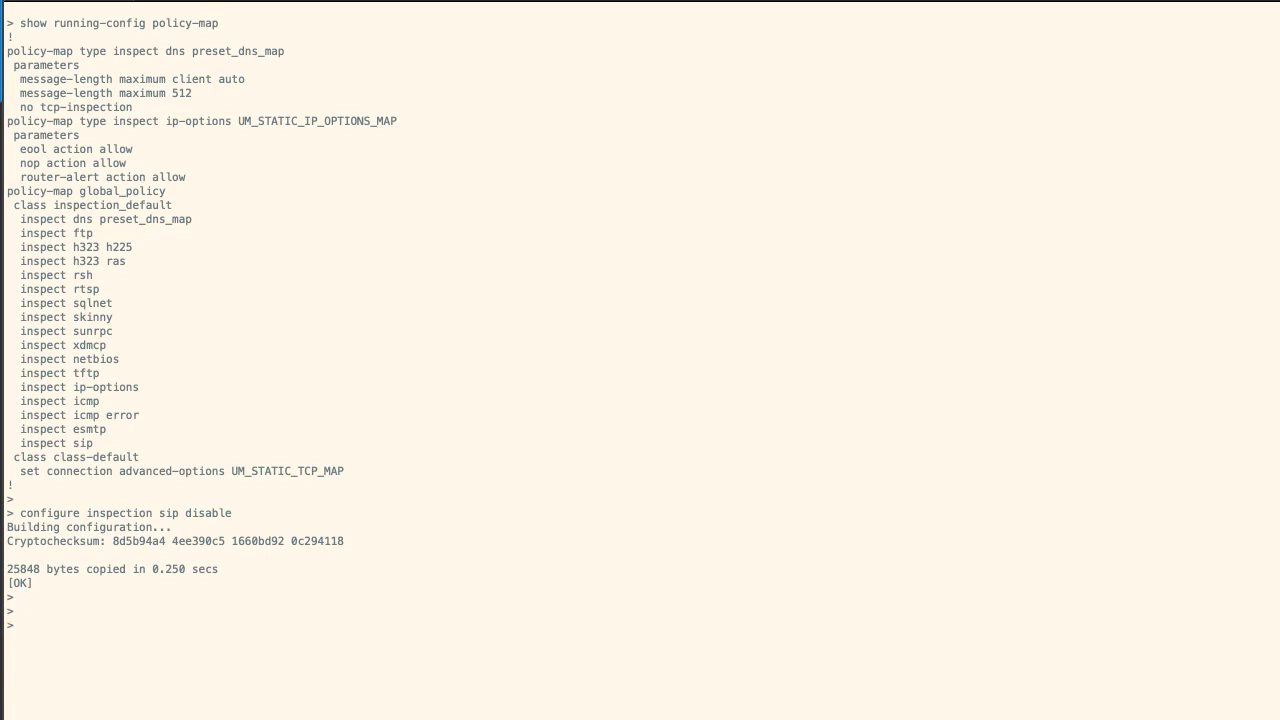
key("Up")
key("Up")
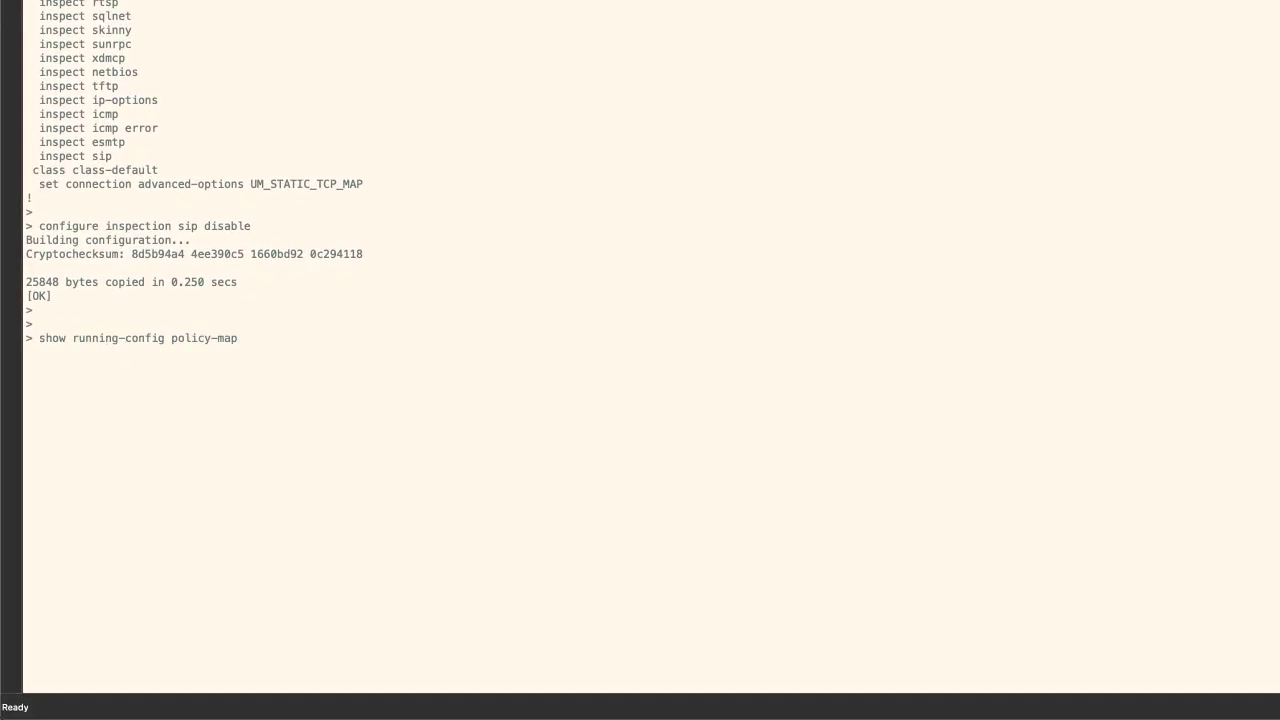
key("Return")
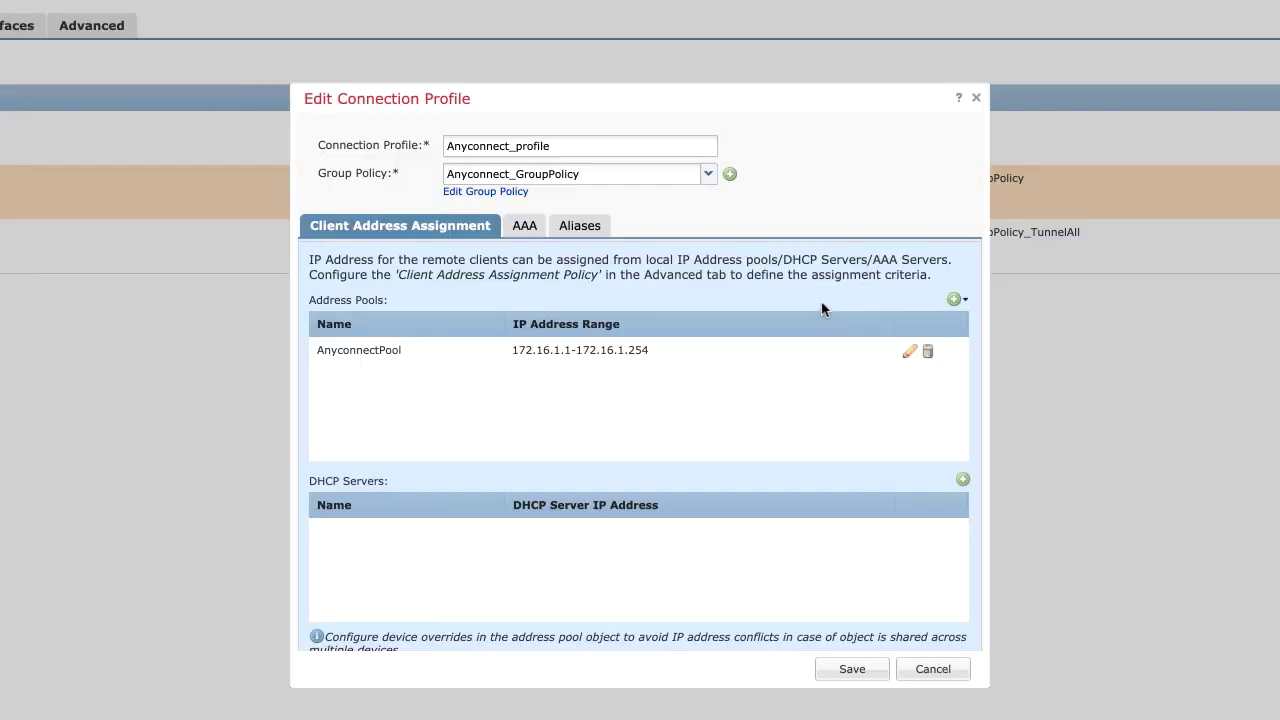
- Check that the group policy's split tunneling uses the Split-tunnel-ACL standard list, then cancel out unchanged
left_click(466, 194)
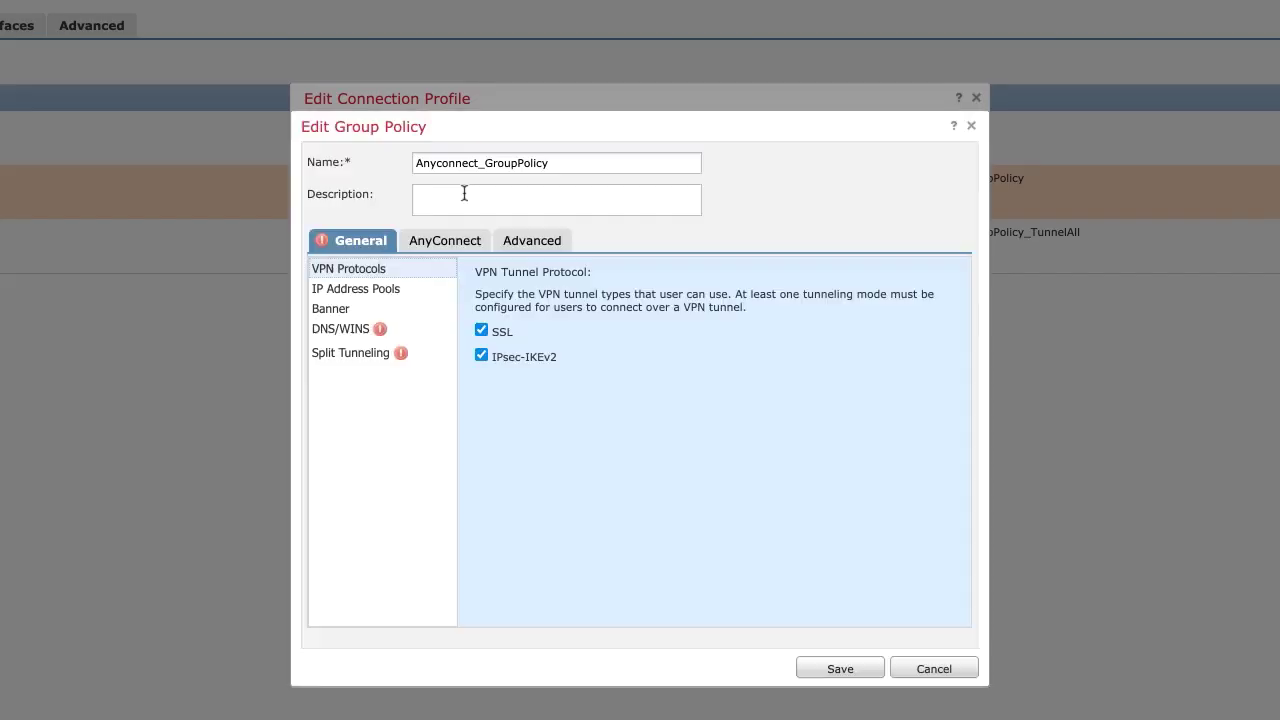
left_click(386, 350)
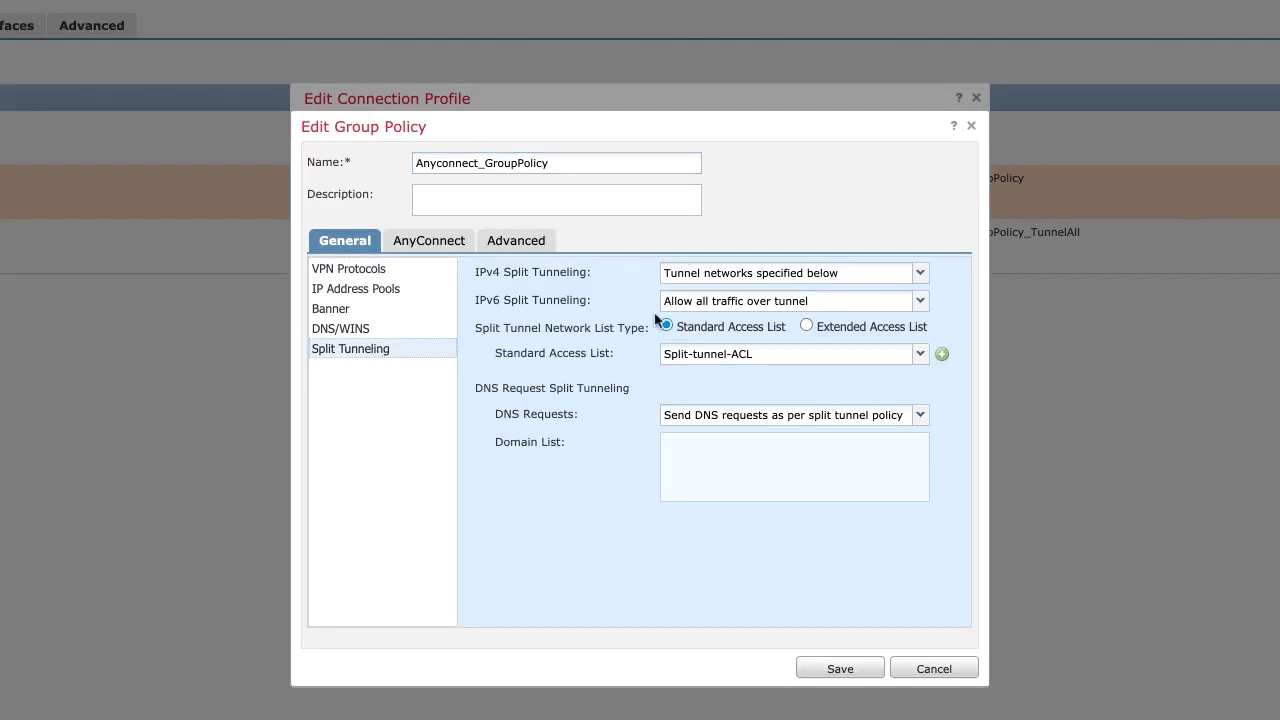
left_click(922, 672)
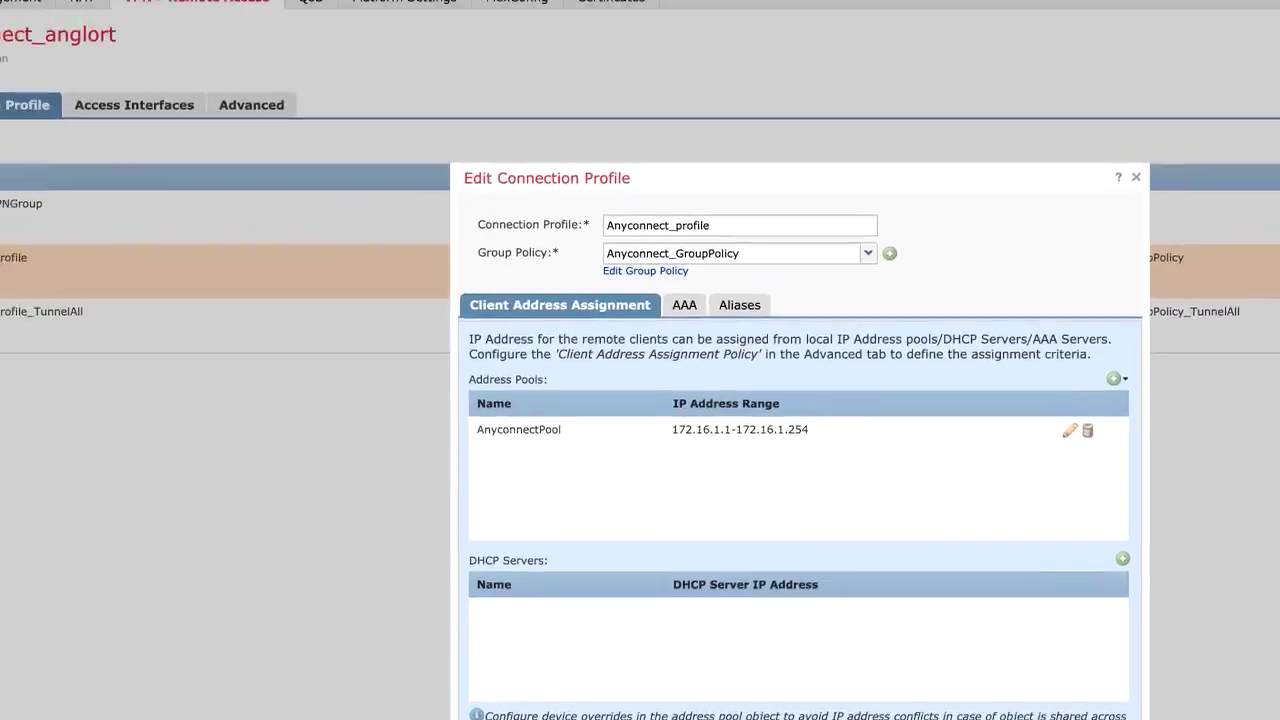
left_click(926, 672)
mouse_move(325, 22)
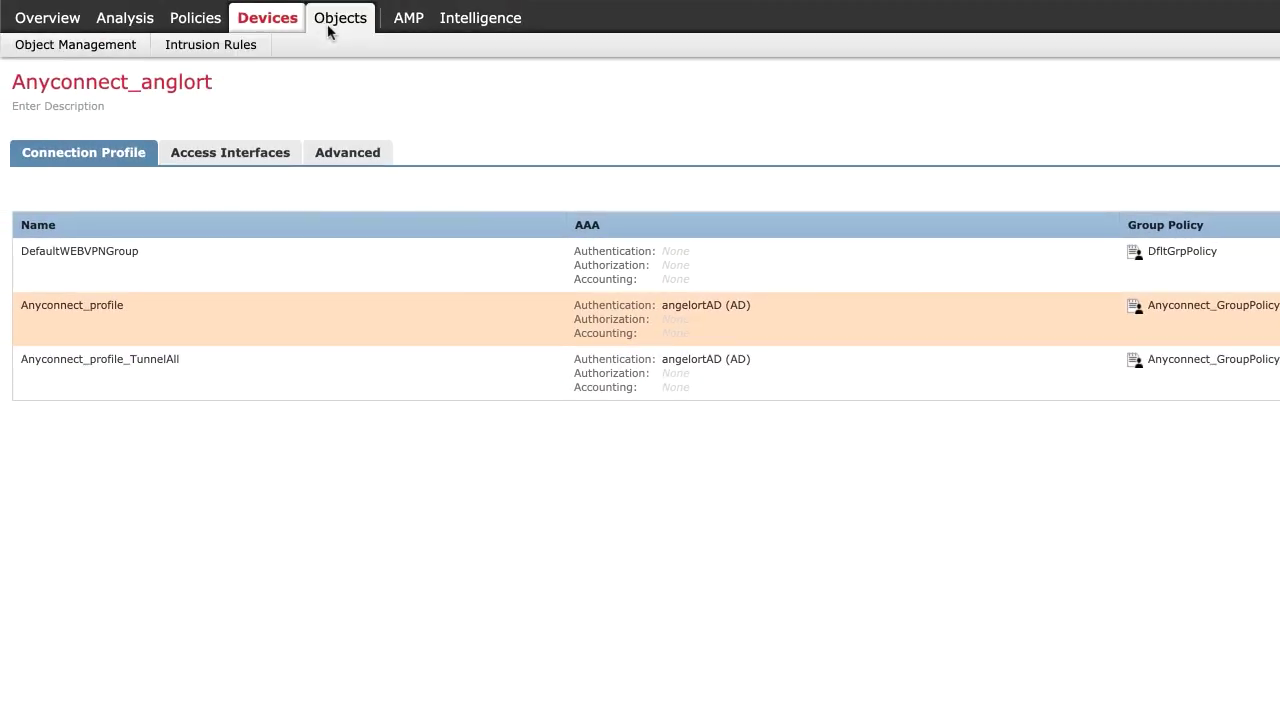
- Inspect the Split-tunnel-ACL standard access list entries for VoiceServers and close it unchanged
left_click(322, 30)
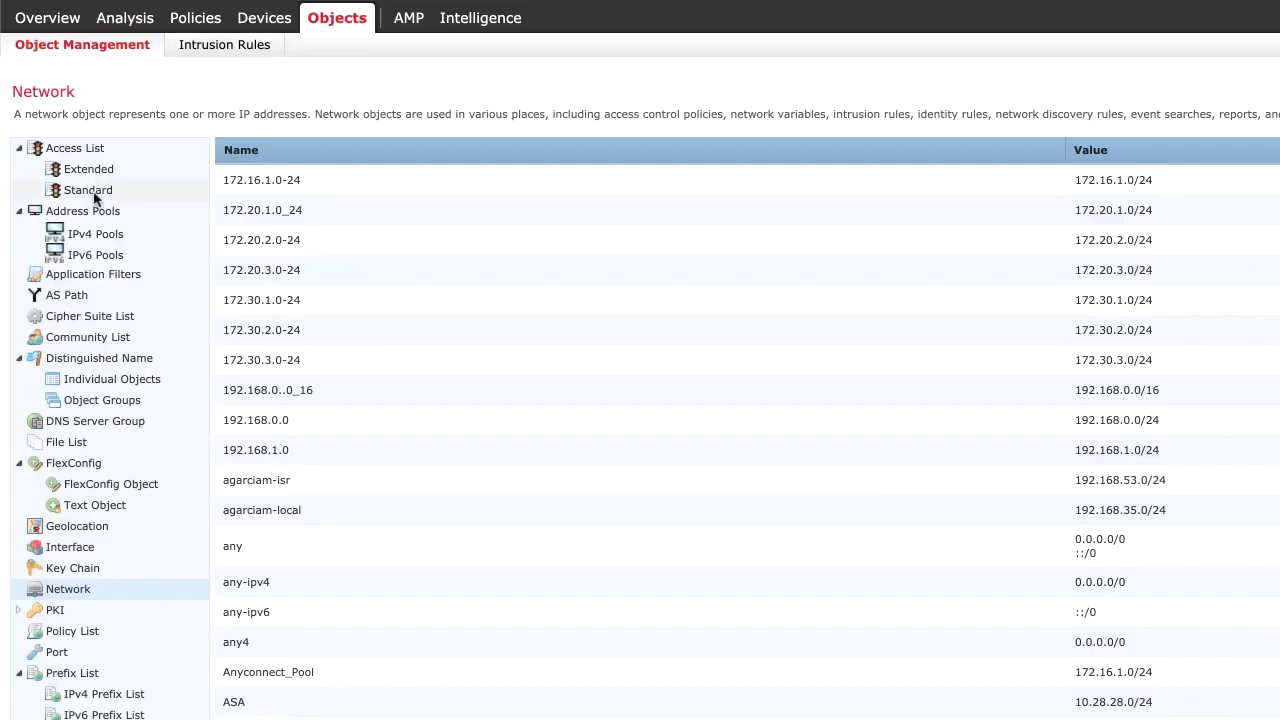
left_click(166, 191)
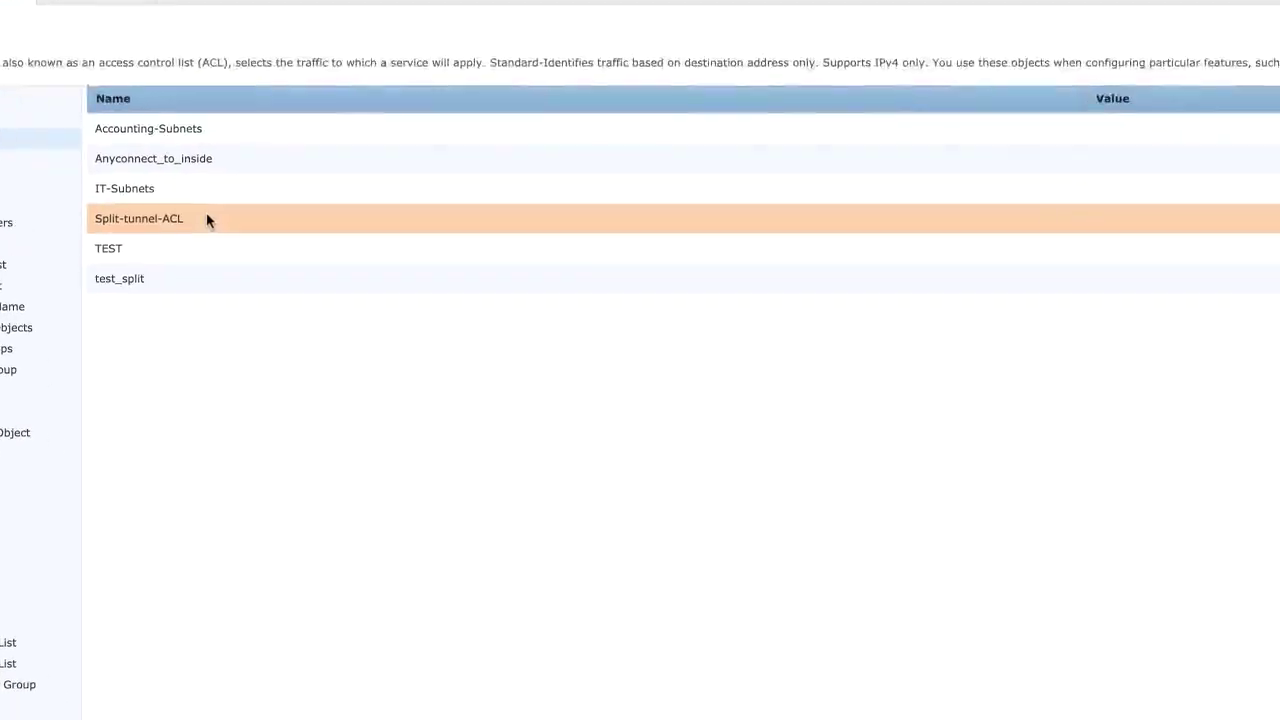
left_click(206, 219)
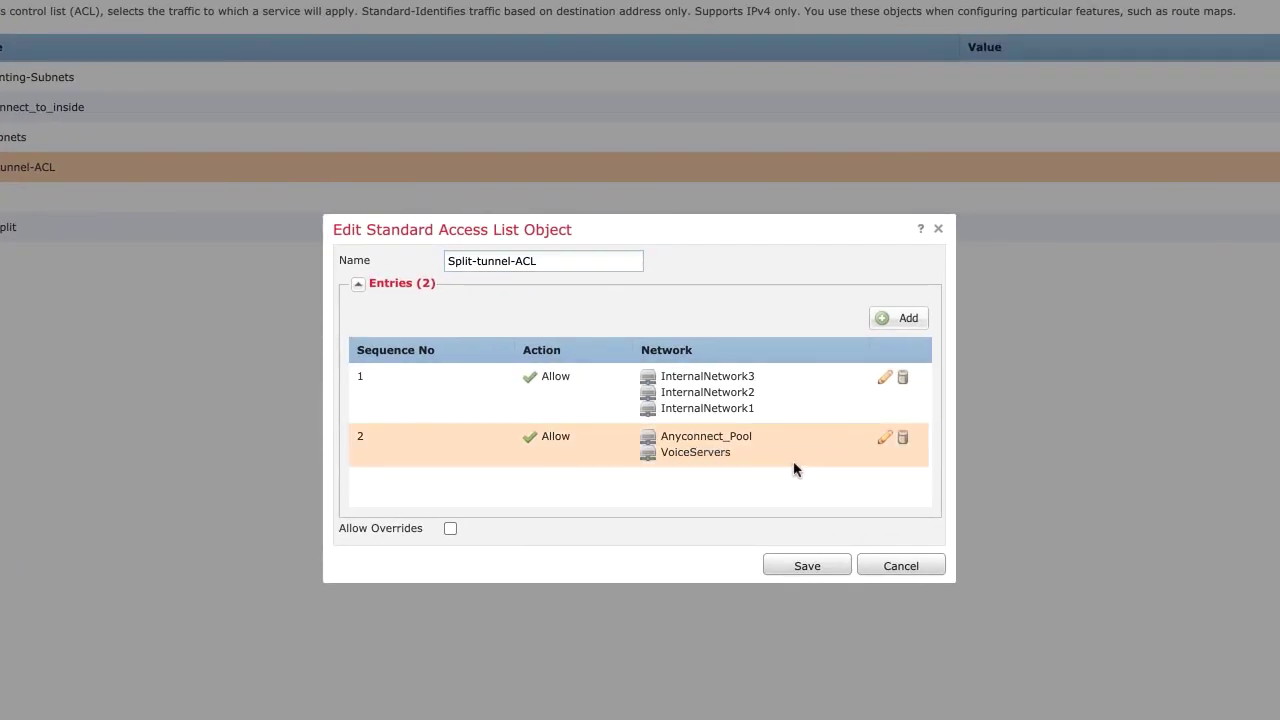
left_click(897, 561)
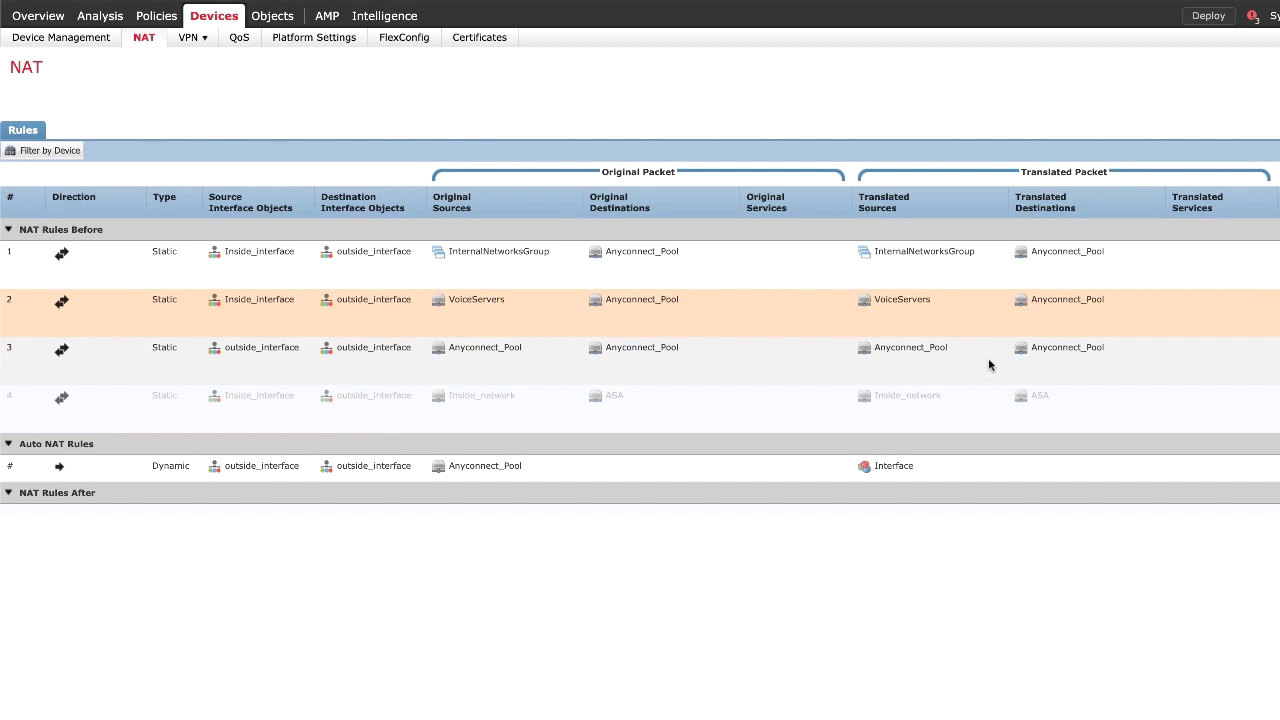
- Select NAT rule 3 in the NAT rule table
left_click(868, 370)
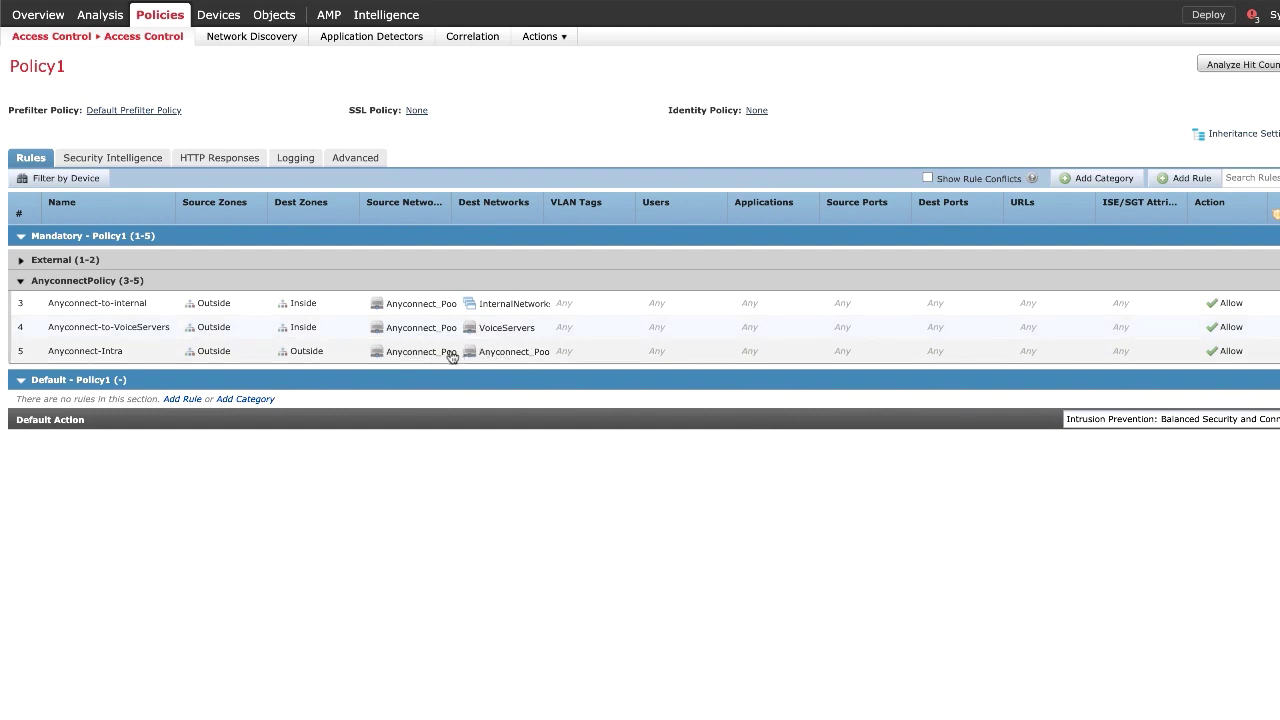
mouse_move(452, 358)
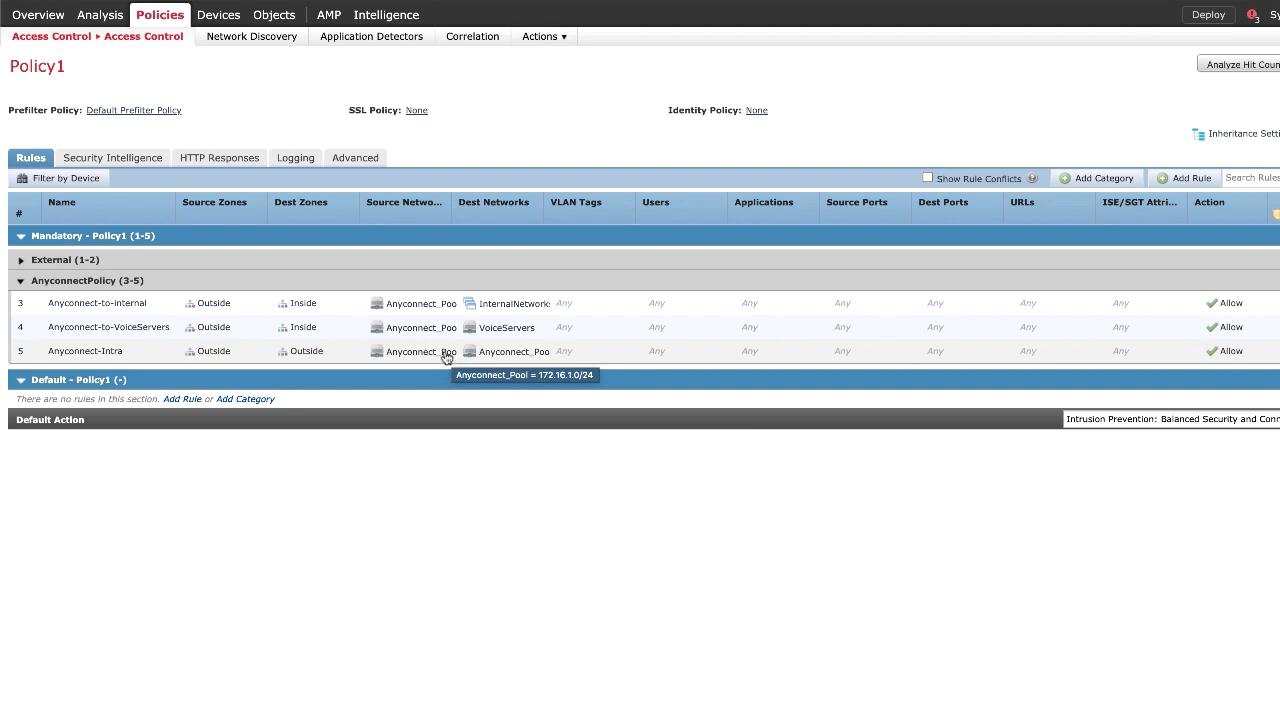